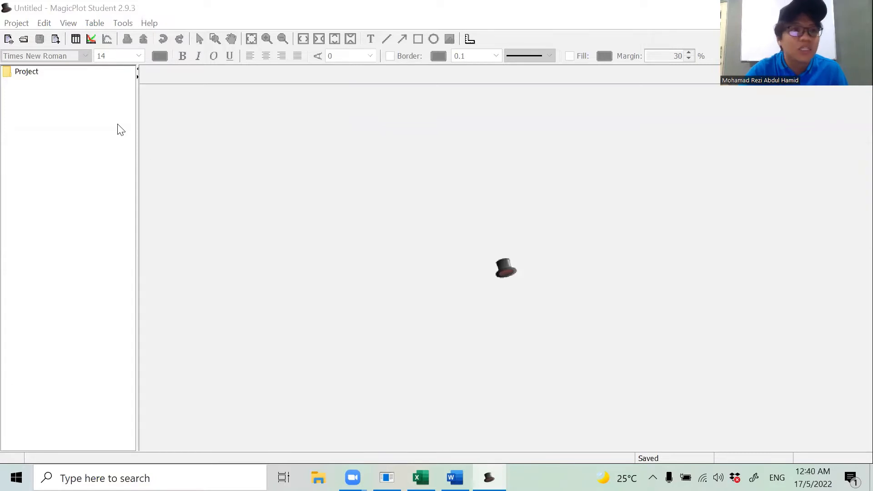
Create a new table, maximize its window and insert five columns to the left of the existing columns
click(76, 39)
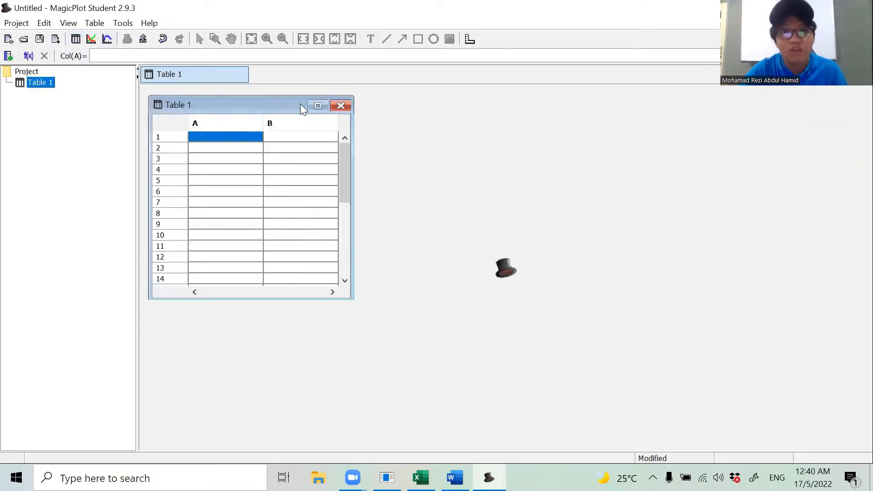
click(318, 106)
click(232, 109)
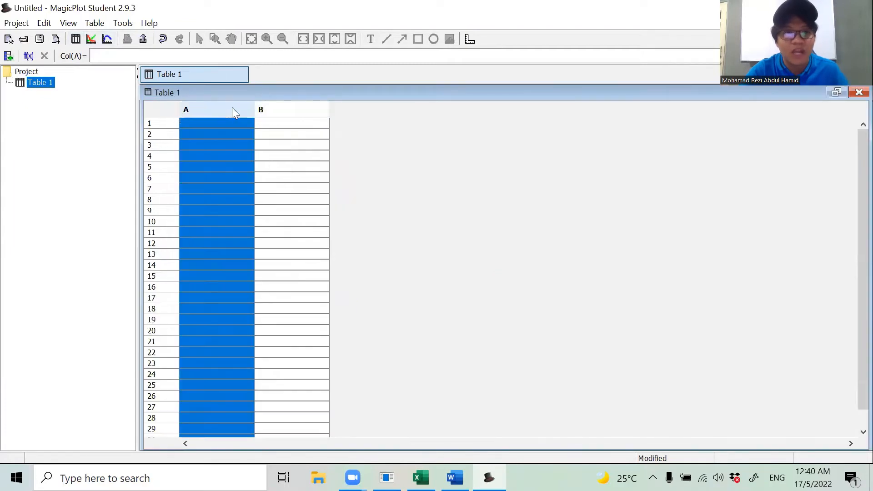
shift+click(294, 110)
right_click(294, 109)
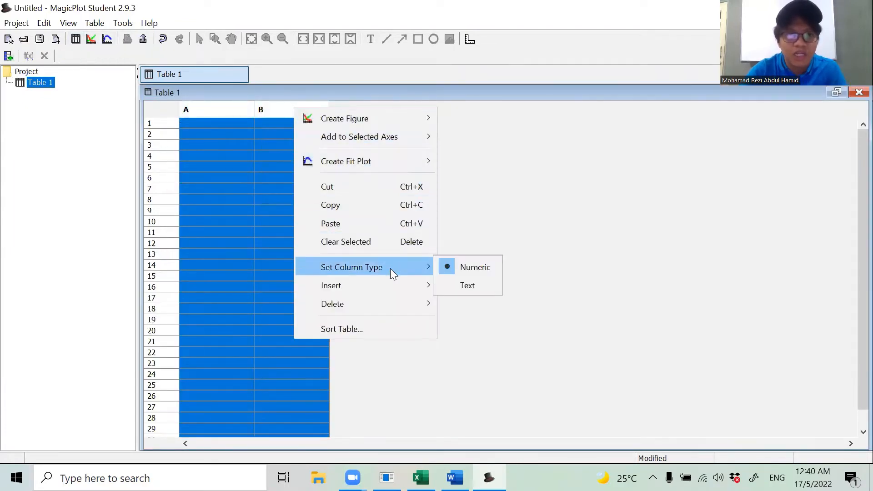
mouse_move(432, 285)
click(468, 284)
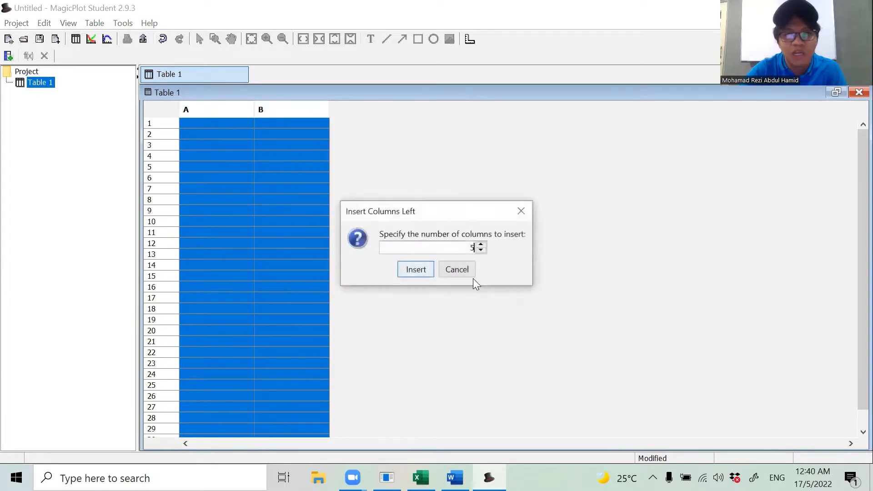
click(415, 269)
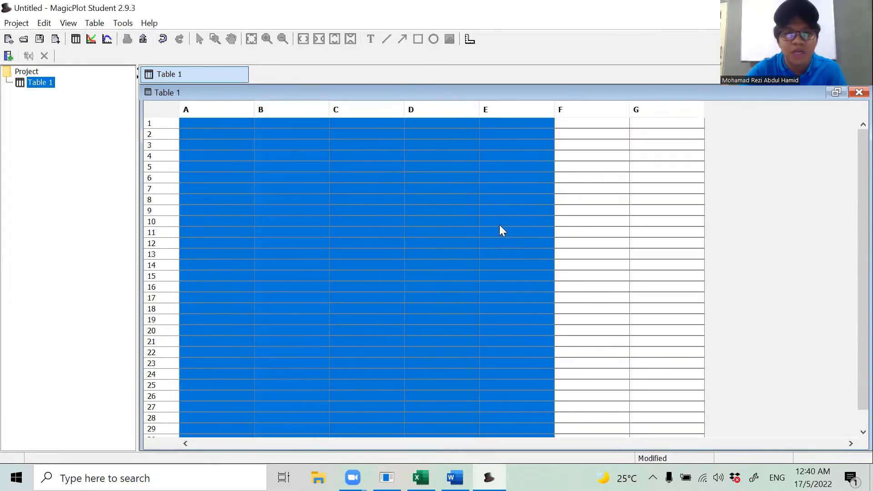
click(499, 225)
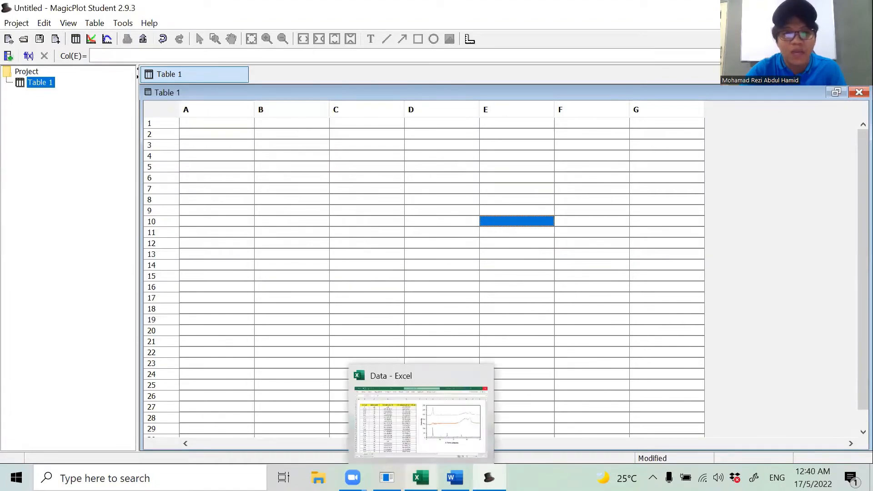
Copy the data range B4:E1004 from the Data workbook in Excel into the MagicPlot table, starting at the first cell of column A
click(421, 478)
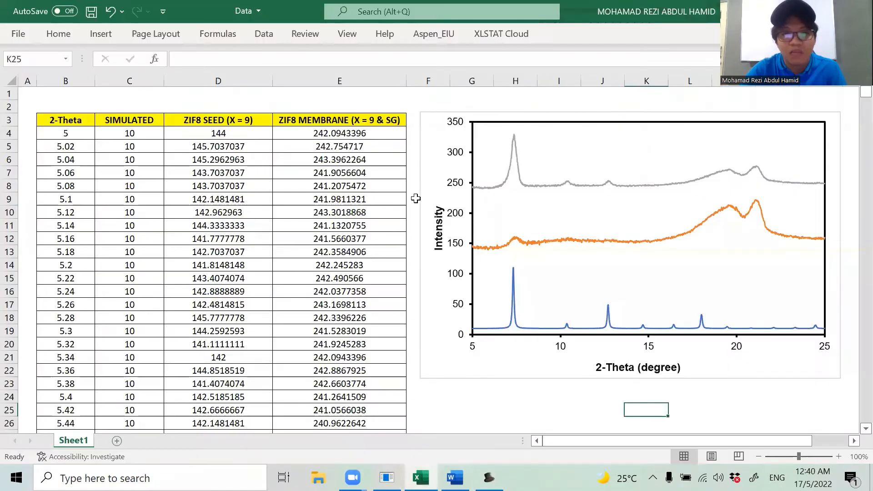
click(391, 199)
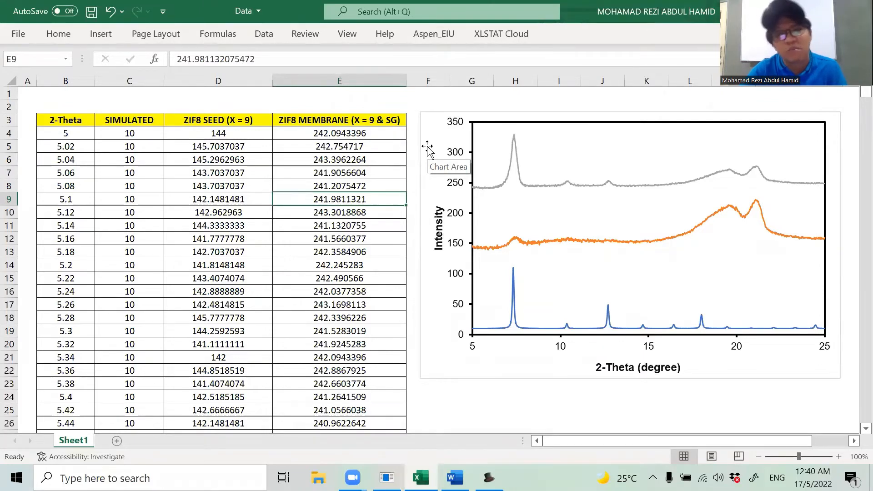
click(78, 132)
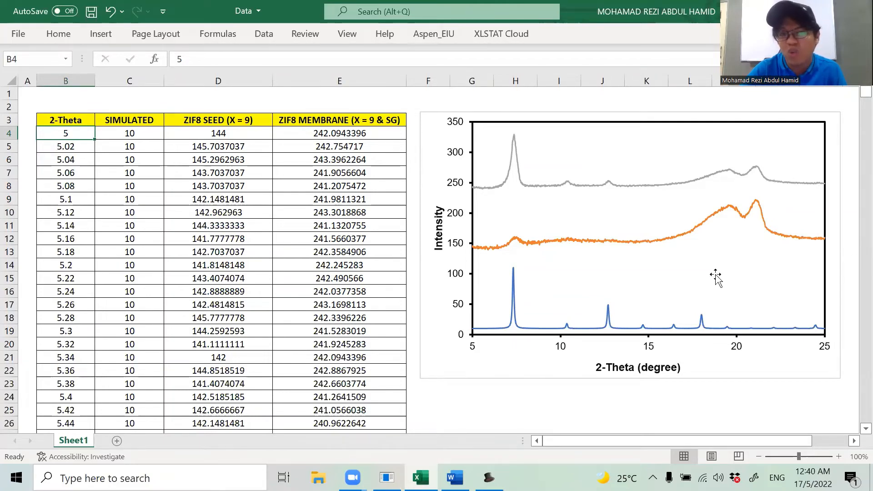
drag(862, 92, 862, 162)
drag(852, 192, 851, 342)
scroll(818, 347, down, 20)
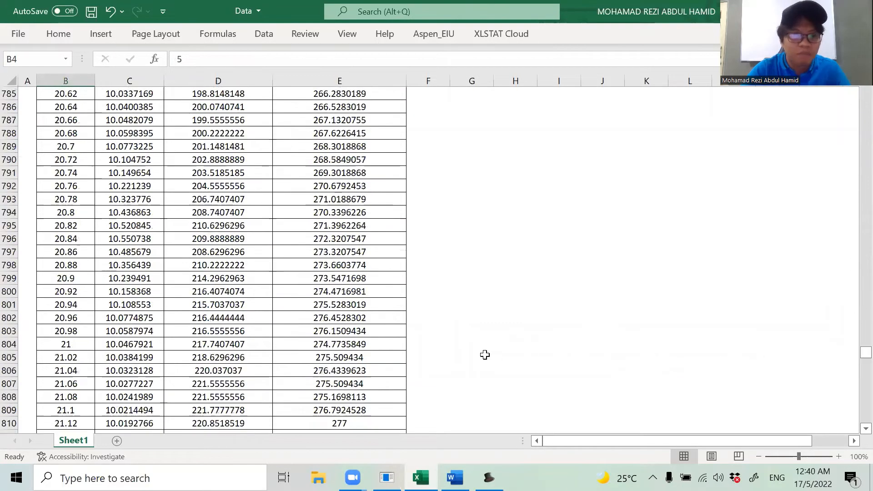
scroll(485, 354, down, 20)
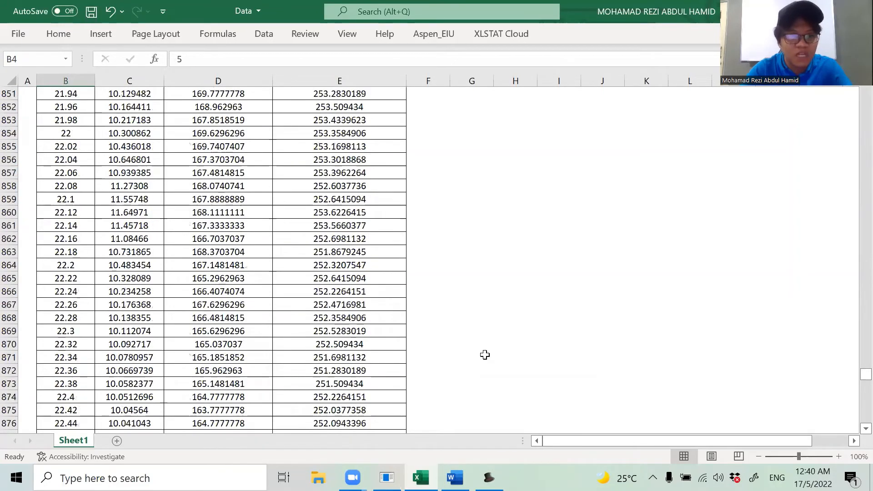
scroll(485, 354, down, 20)
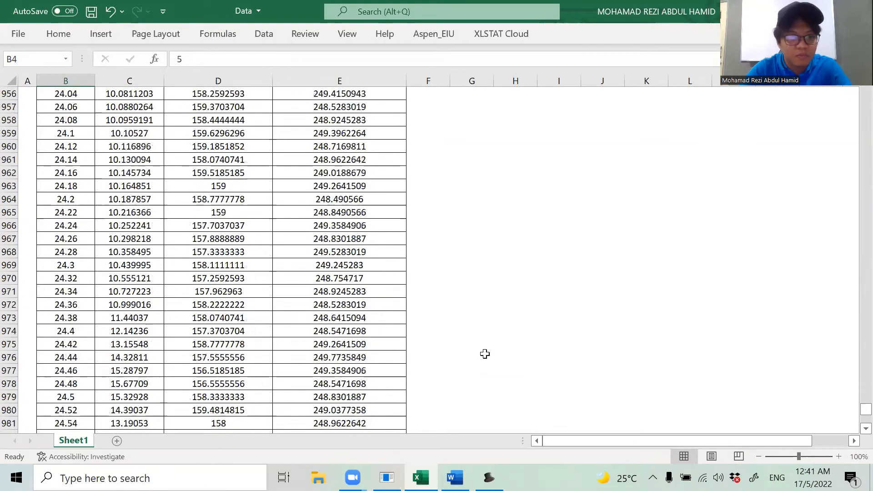
scroll(485, 354, down, 5)
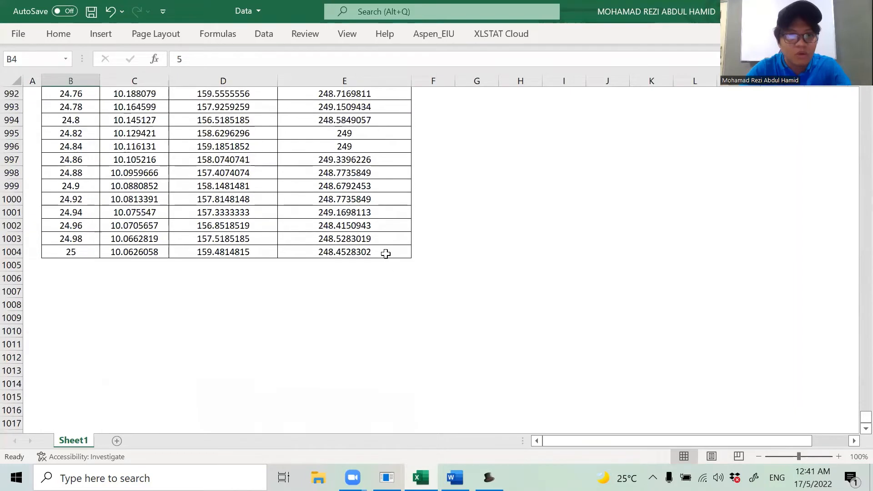
shift+click(384, 252)
key(ctrl+c)
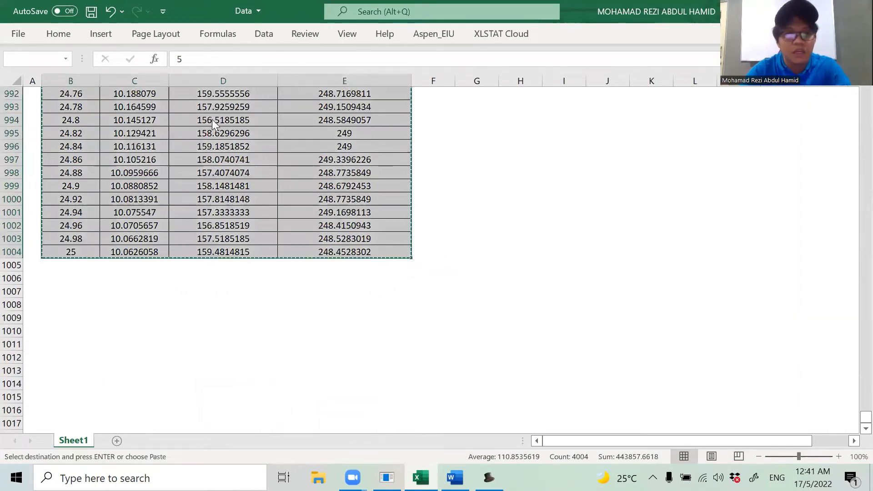
key(alt+Tab)
key(ctrl+v)
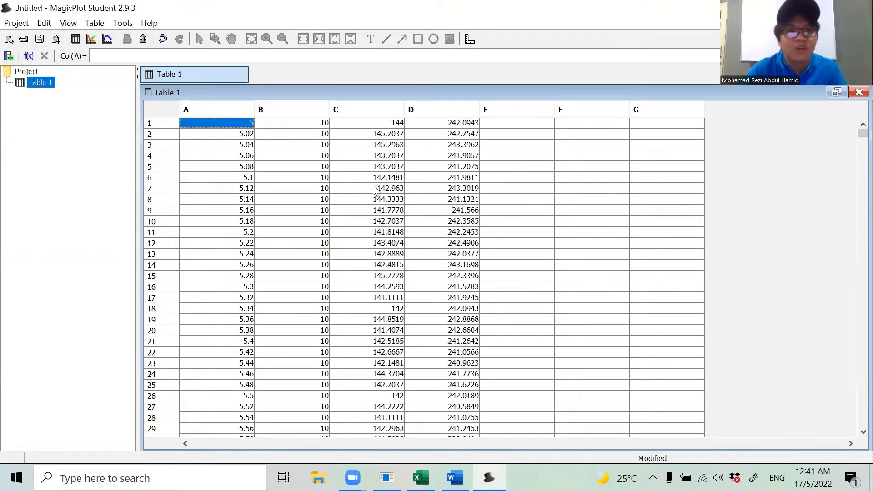
Create a line figure from table columns A to D, using column A as X
mouse_move(855, 133)
mouse_down()
mouse_move(854, 443)
mouse_move(853, 124)
mouse_up()
shift+click(479, 422)
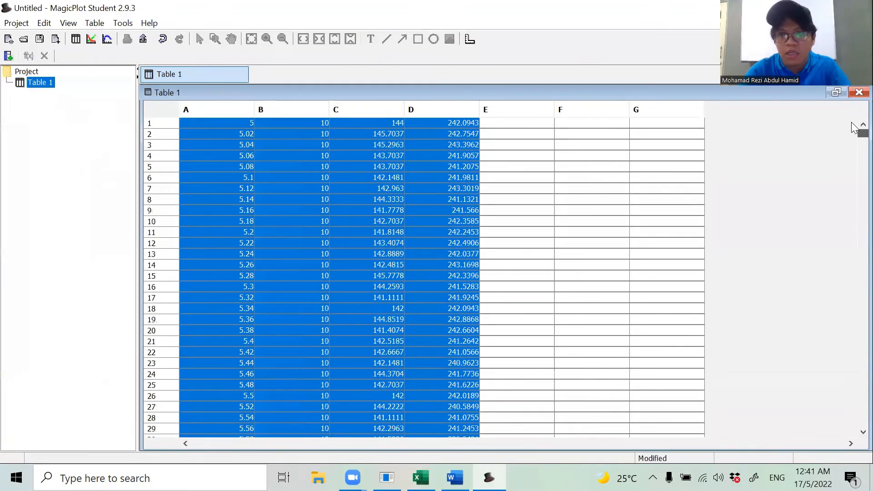
click(92, 40)
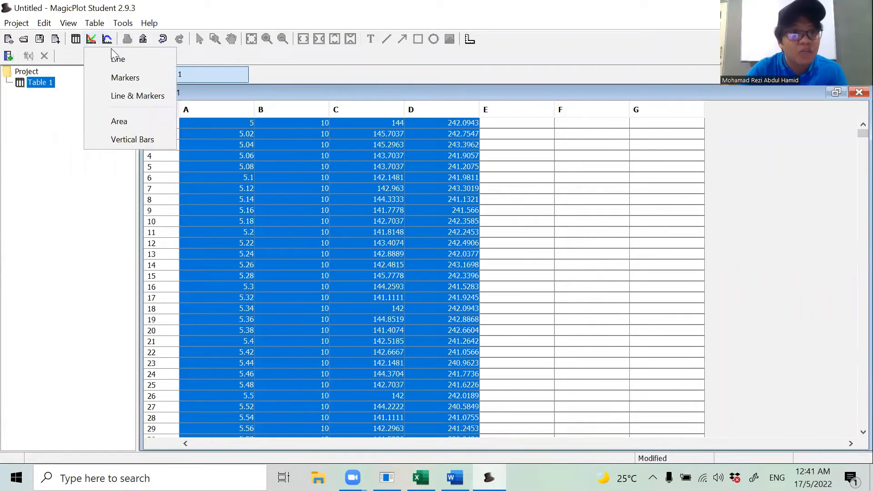
click(117, 59)
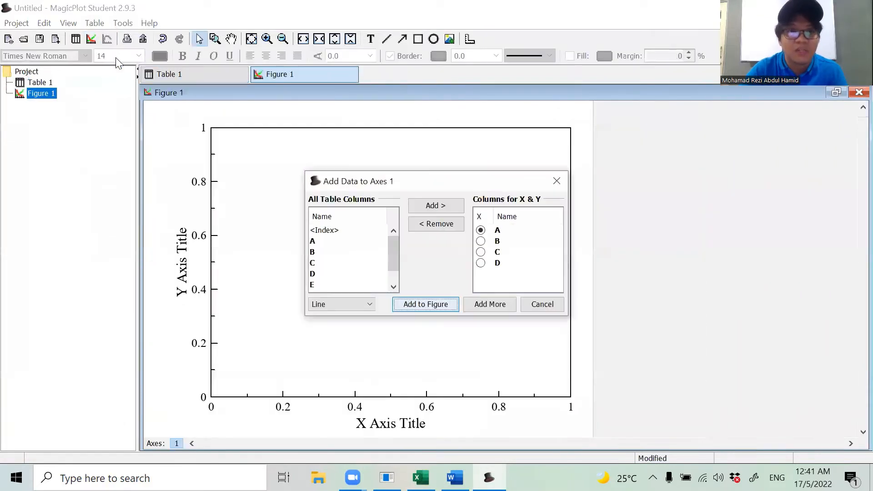
click(424, 304)
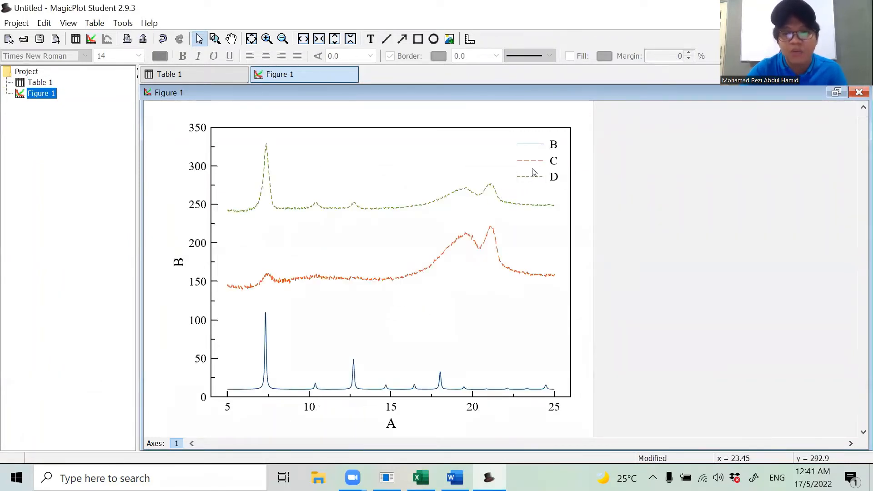
Delete the B, C and D legend entries from the figure
click(551, 148)
key(Delete)
key(Delete)
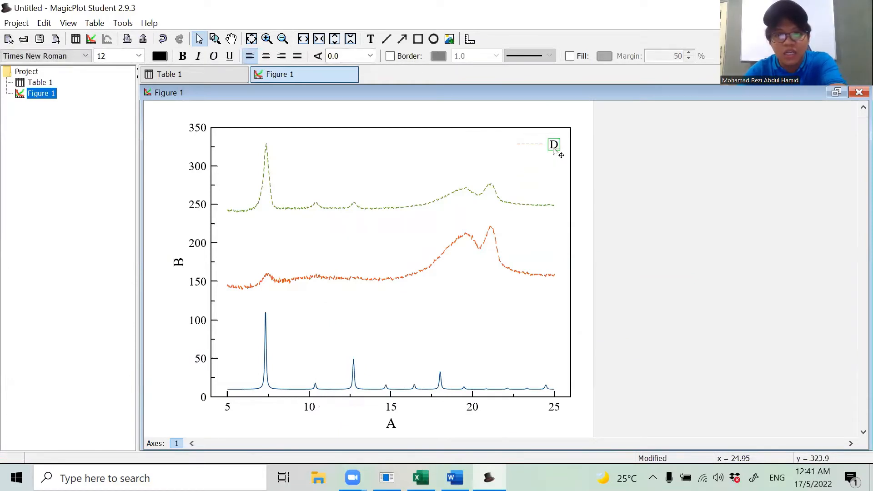
key(Delete)
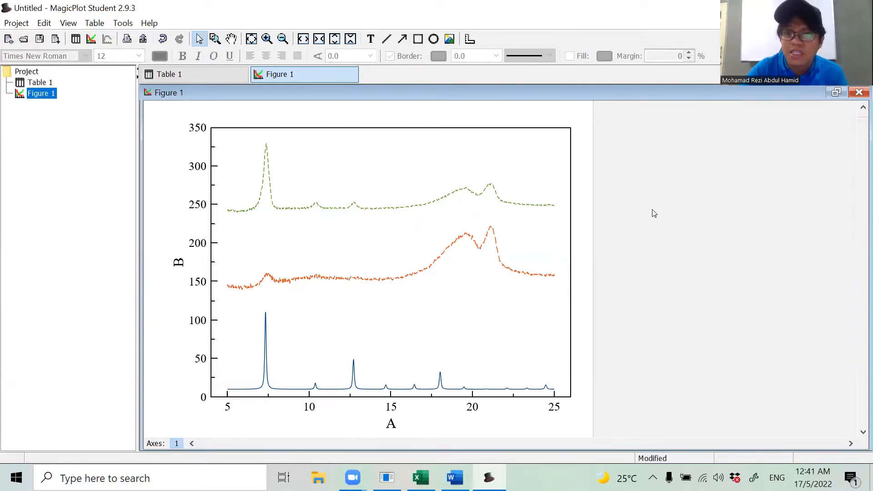
Nudge the whole set of axes up and to the left on the figure's page, and deselect it
click(332, 251)
drag(266, 254, 257, 251)
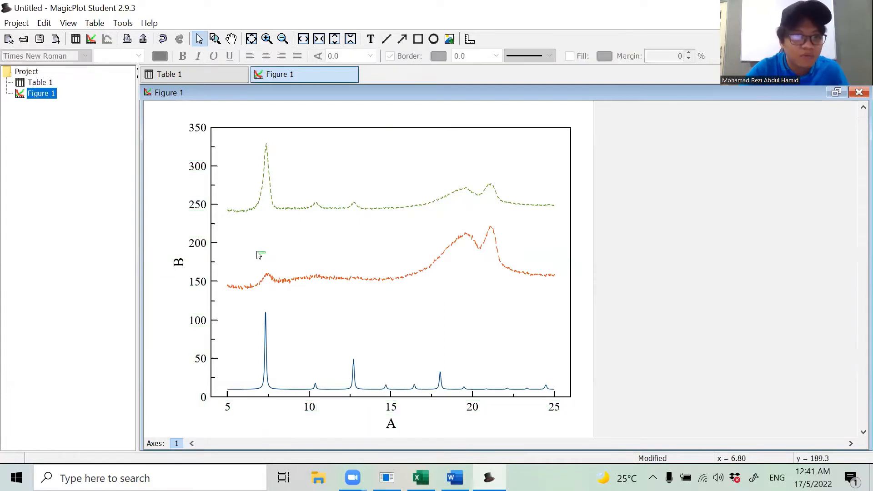
click(255, 250)
key(Up)
key(Up)
key(Up)
key(Up)
key(Up)
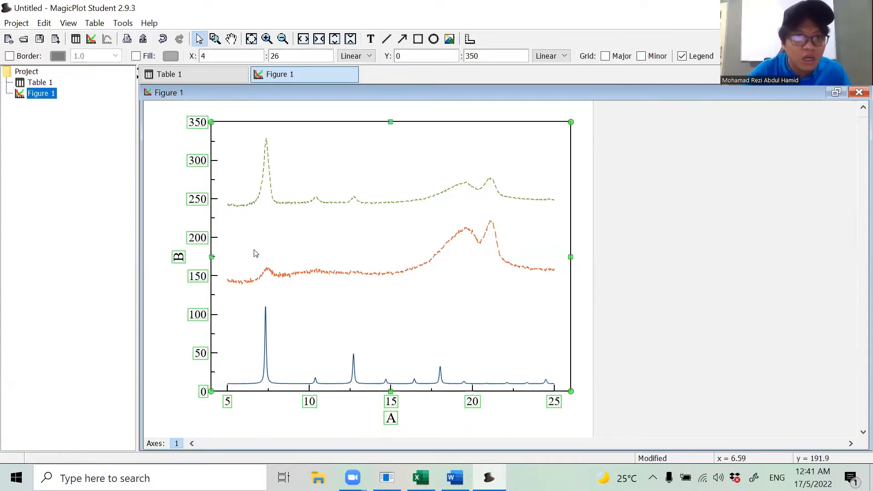
key(Up)
key(Left)
key(Left)
key(Left)
key(Left)
key(Left)
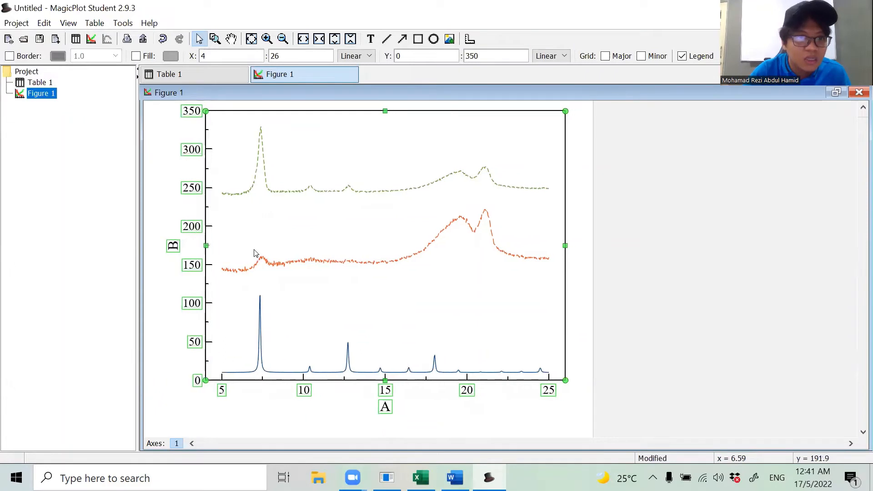
key(Left)
key(Left)
key(Left)
key(Left)
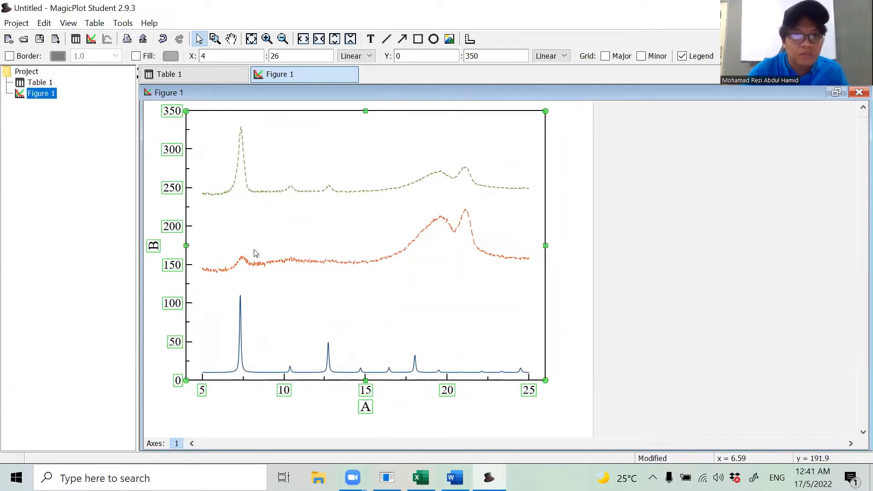
click(656, 244)
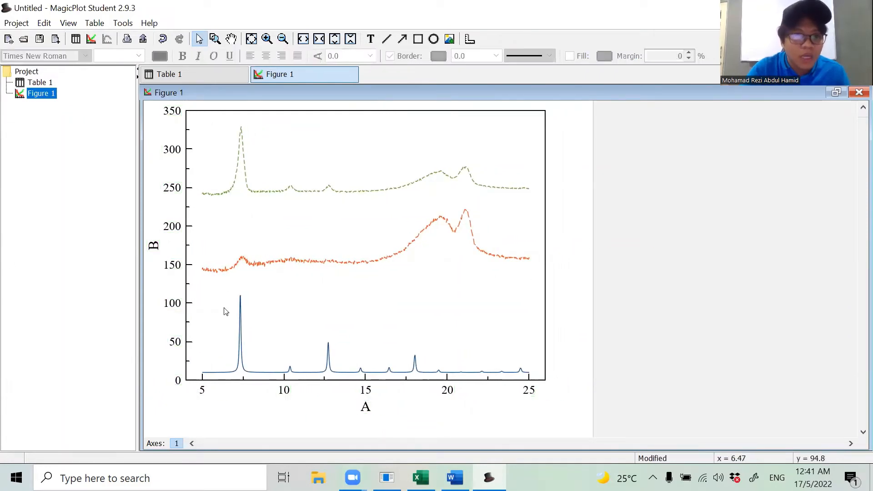
Set the left Y axis major ticks to direction Out, width 1.5 pt and length 4.0 pt
double_click(190, 293)
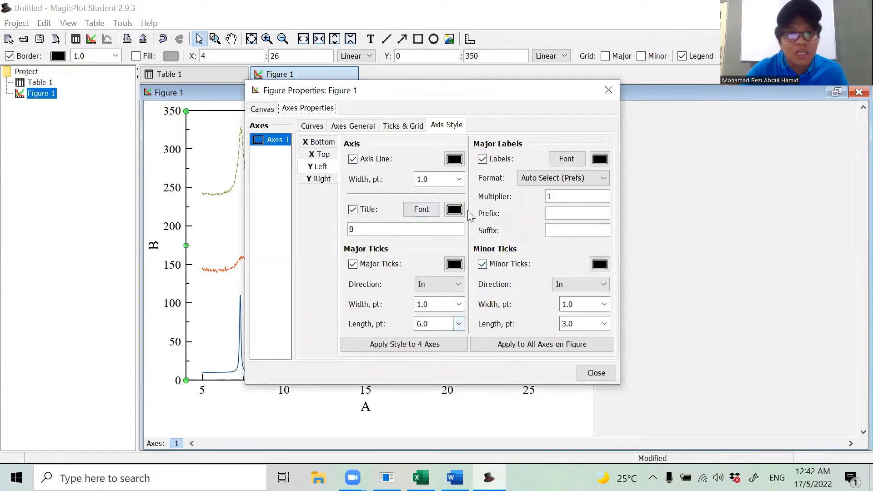
click(462, 285)
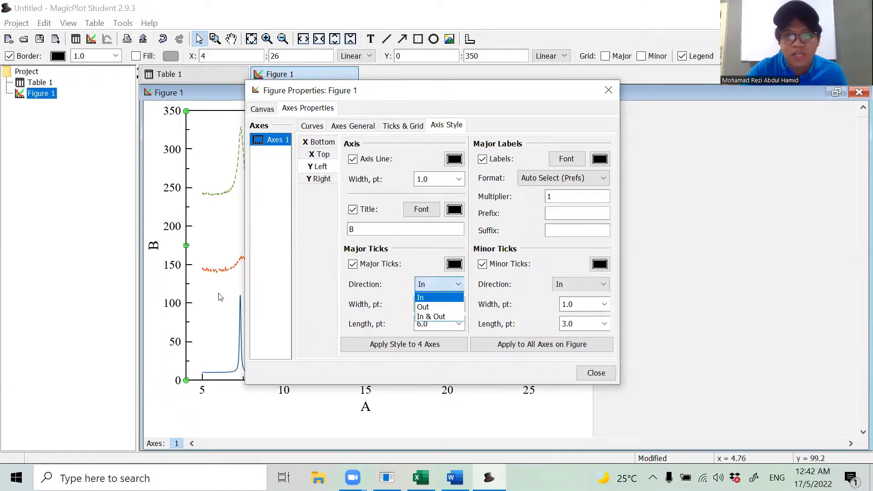
click(440, 307)
click(459, 304)
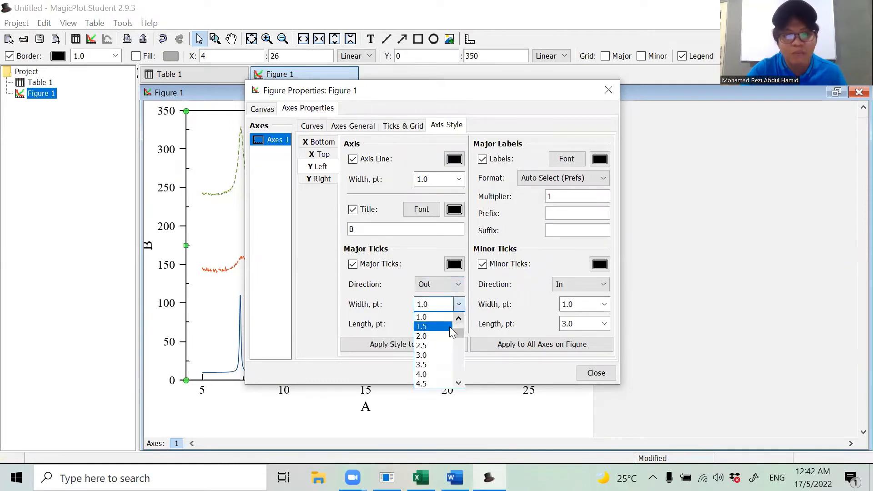
click(450, 328)
click(459, 324)
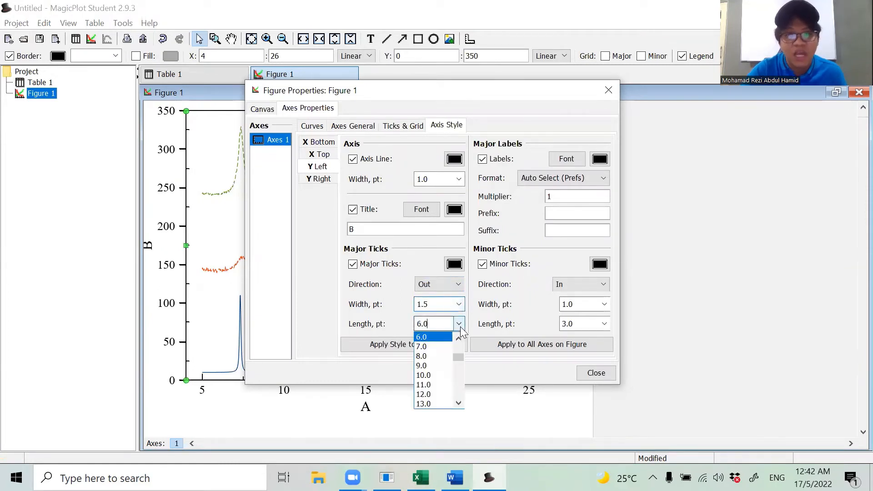
scroll(459, 337, up, 3)
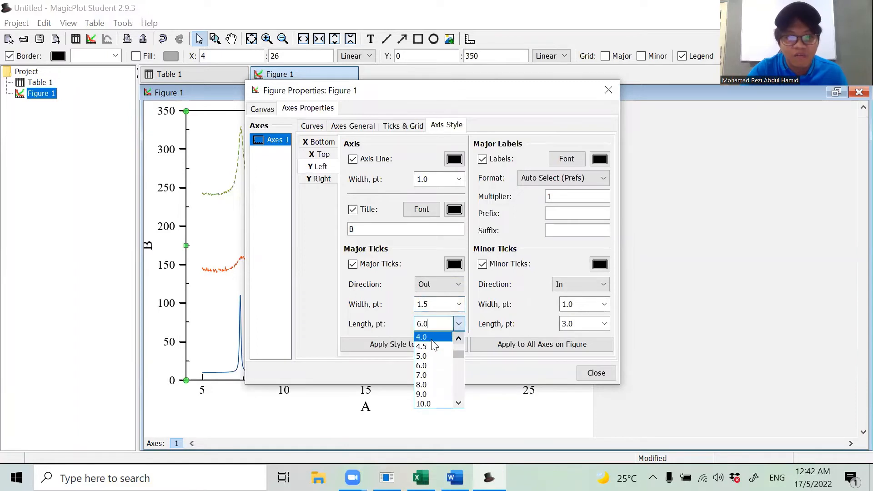
click(444, 346)
Set the left Y axis minor ticks to width 1.5 pt, length 2.0 pt and direction Out, and apply the style to all axes
click(604, 303)
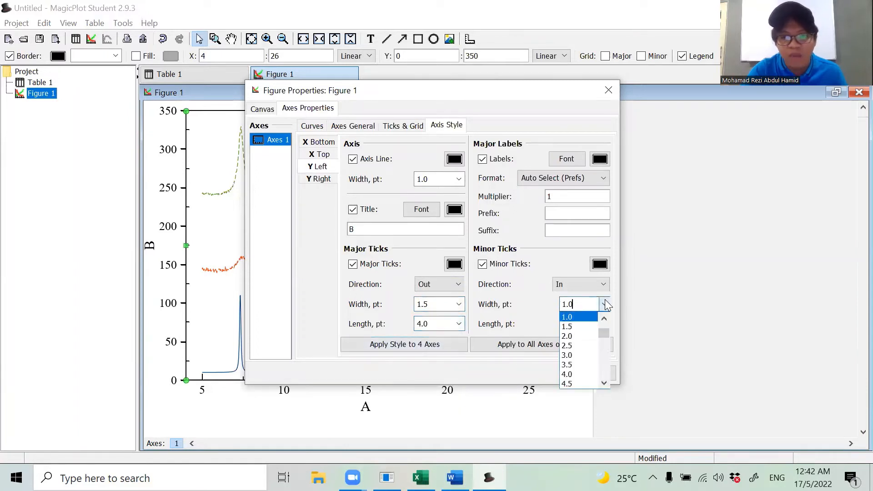
click(589, 327)
click(605, 323)
scroll(605, 338, up, 3)
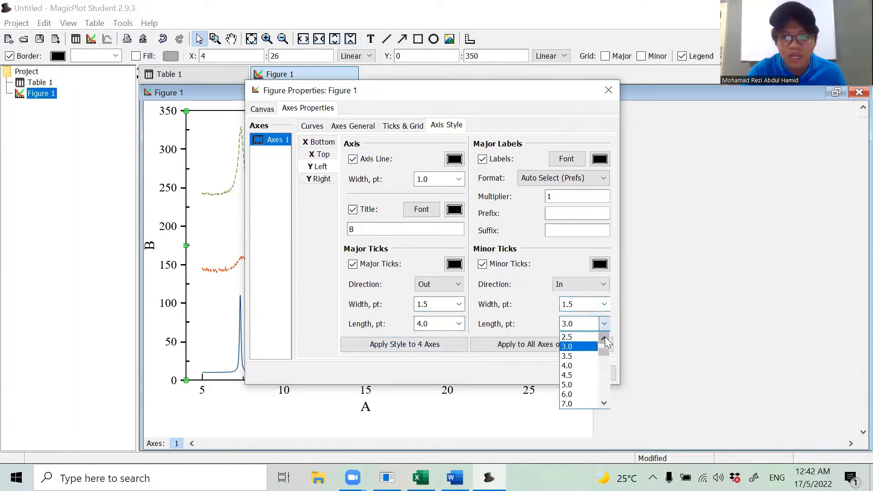
click(574, 346)
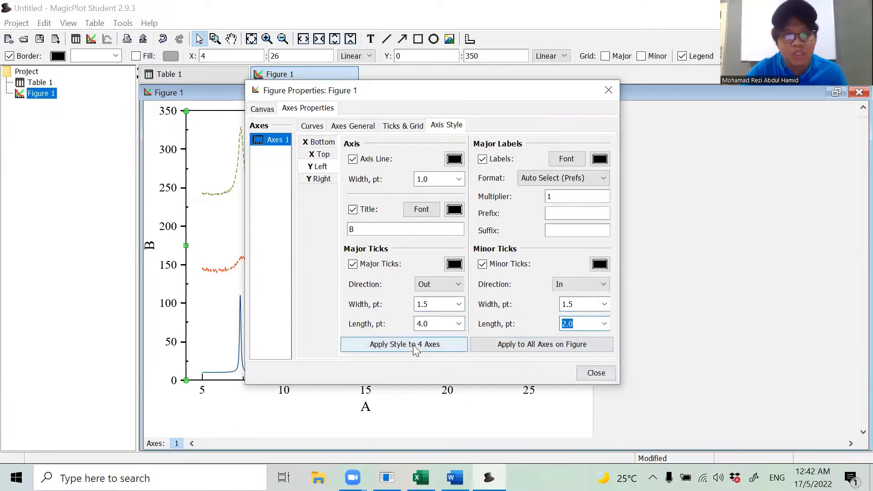
click(582, 285)
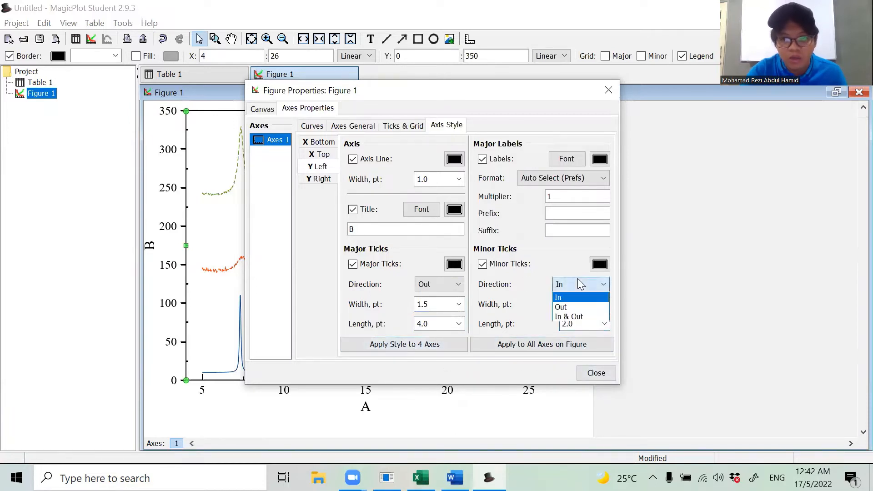
click(574, 306)
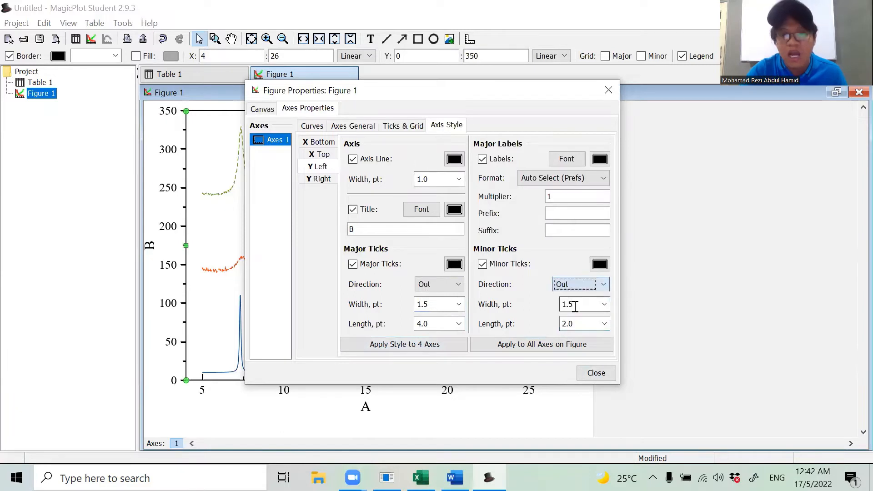
click(404, 344)
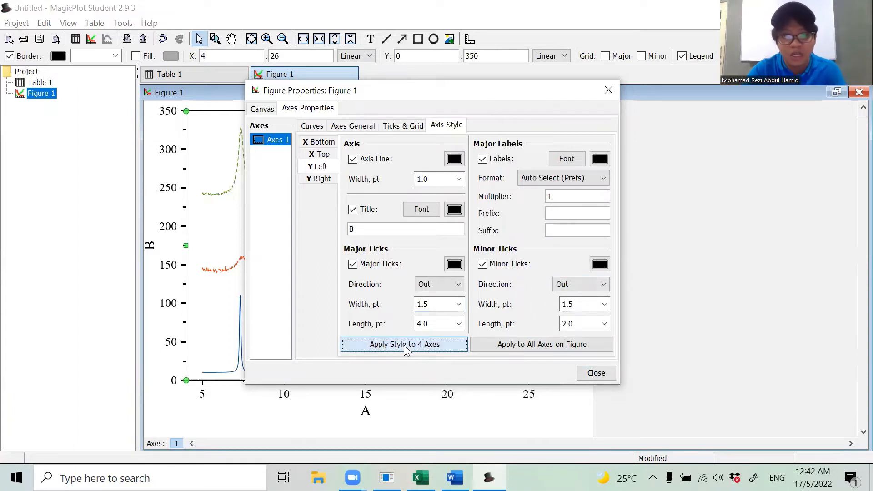
click(516, 347)
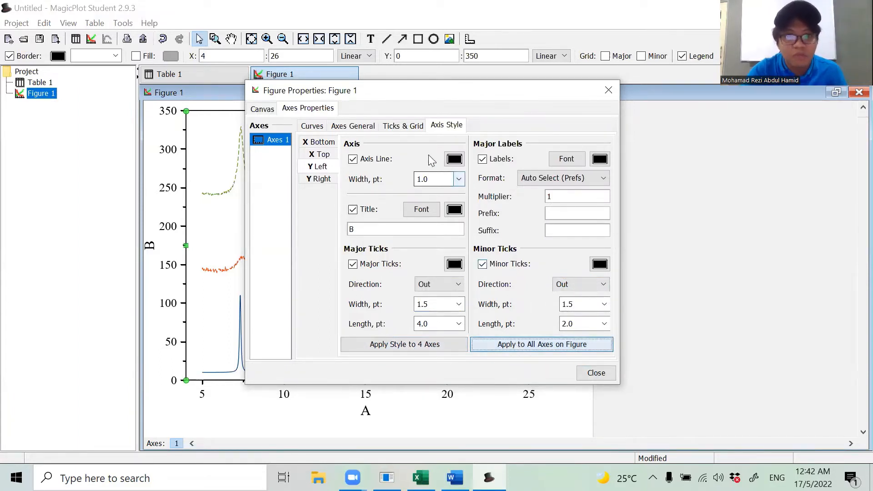
Set the axis line width to 1.5 pt and apply it to all axes on the figure, leaving the figure deselected
click(461, 178)
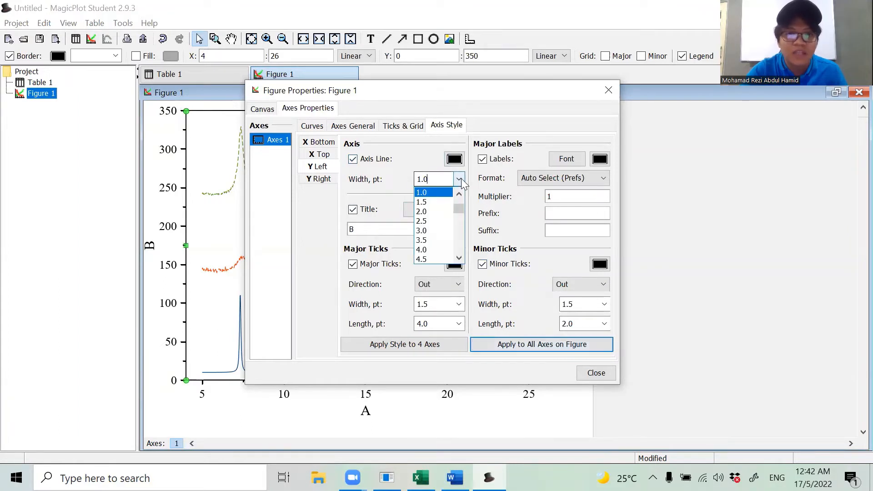
click(443, 202)
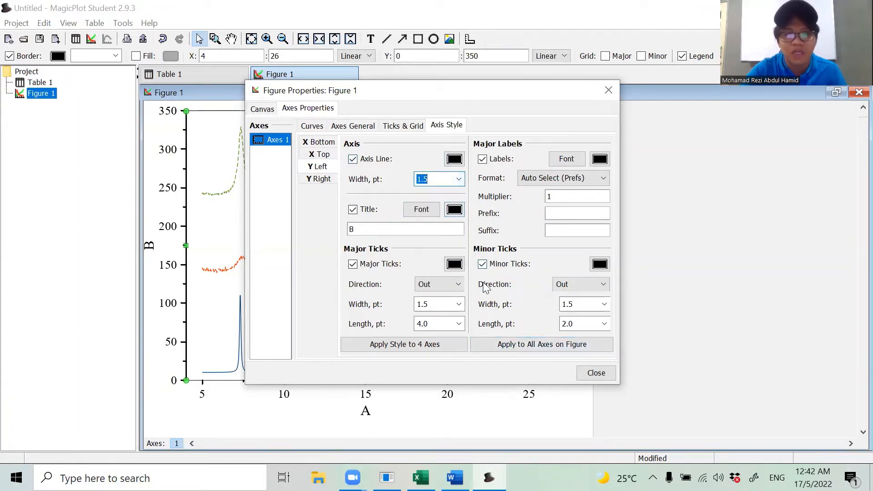
click(428, 346)
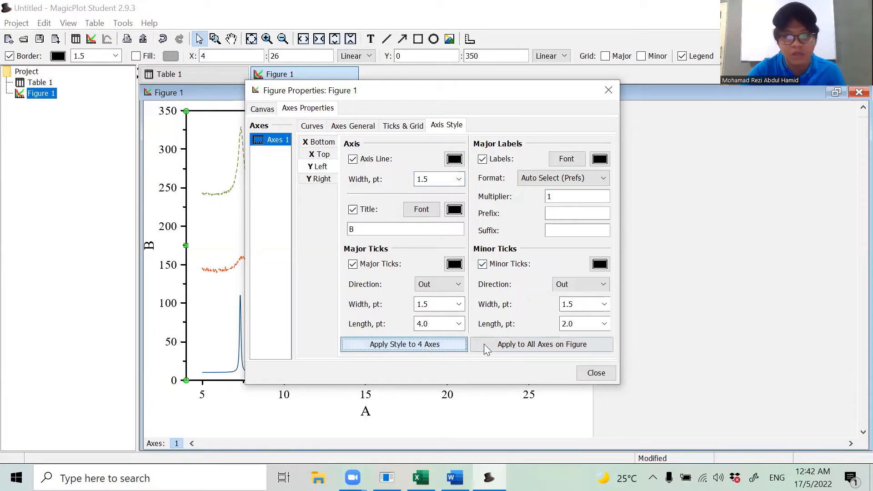
click(500, 348)
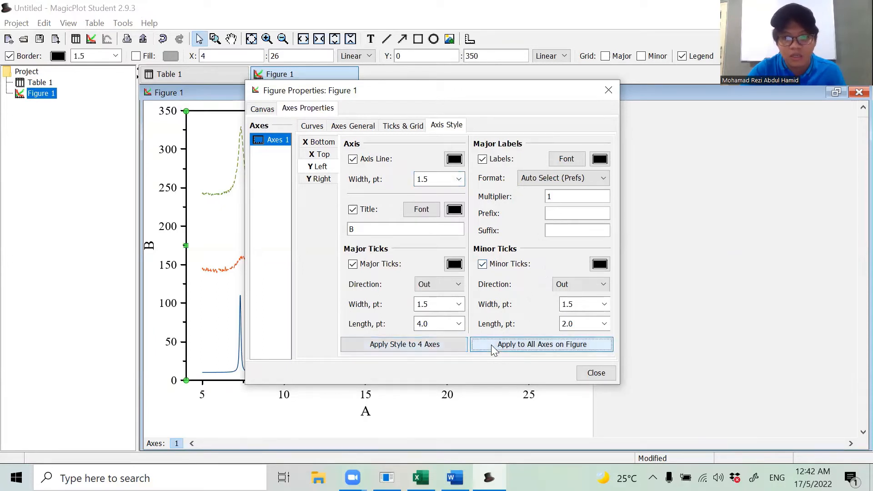
click(596, 373)
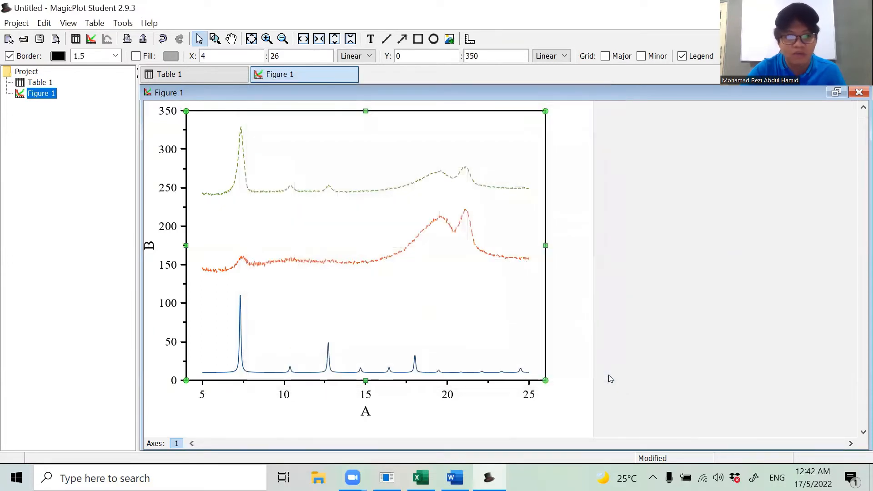
click(637, 322)
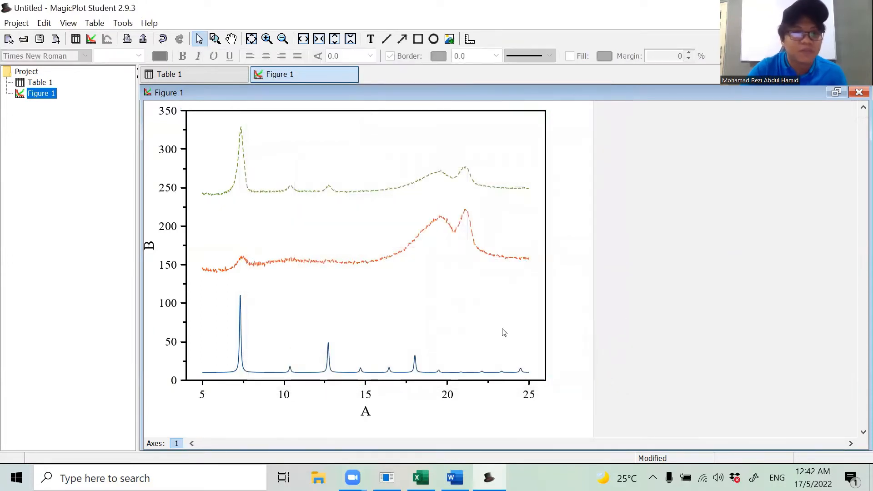
Delete the left Y axis number labels and change that axis's title to "Intensity (a.u.)"
click(173, 227)
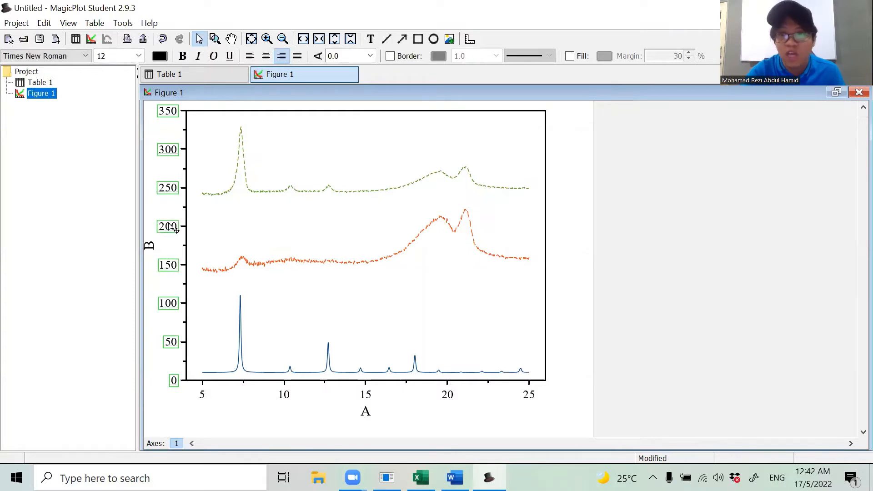
key(Delete)
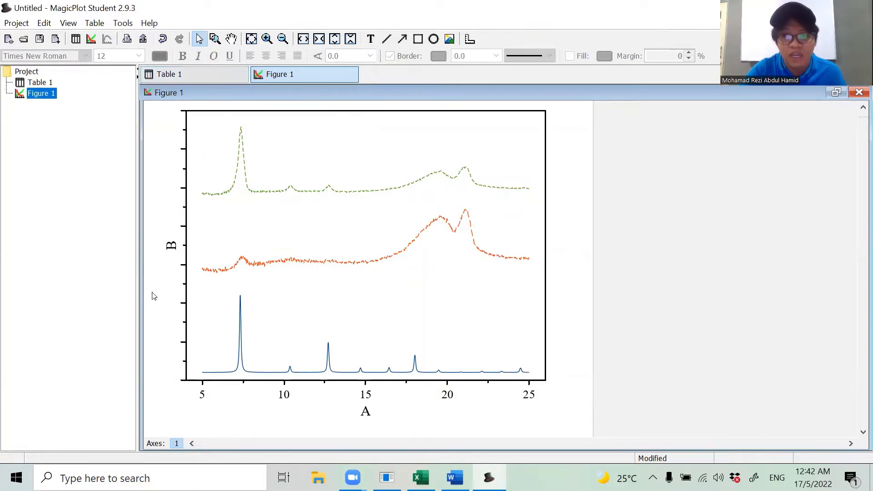
click(172, 248)
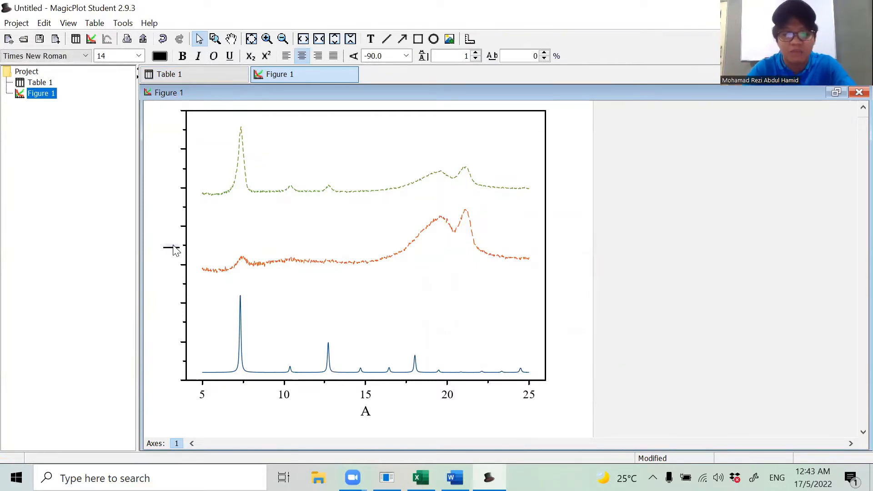
text(Intensit)
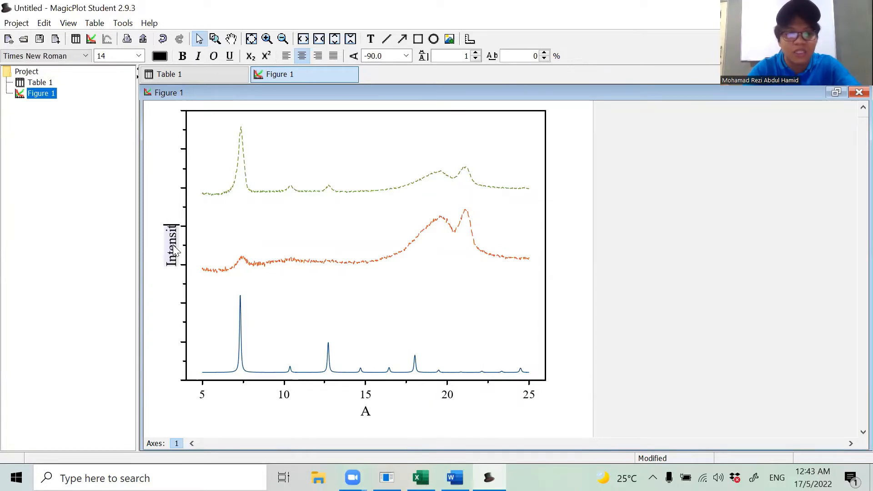
text(y (a.u.)
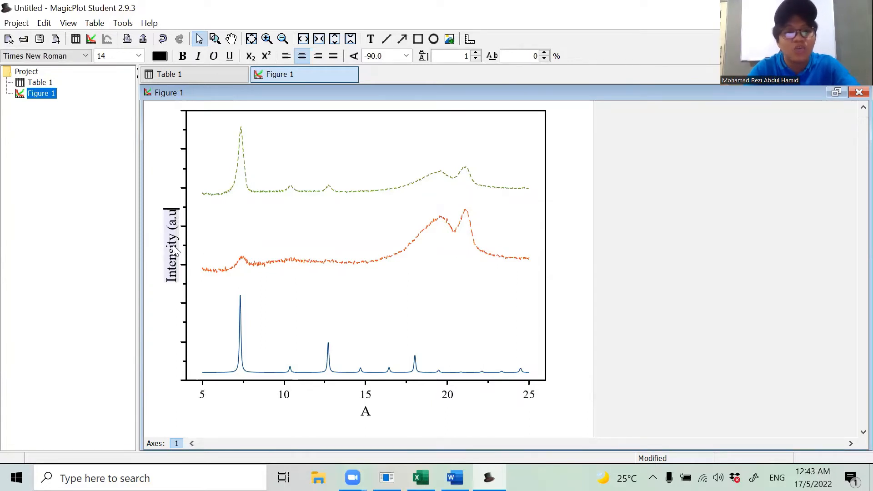
text())
Format the whole Y axis title in bold Trebuchet MS
key(ctrl+a)
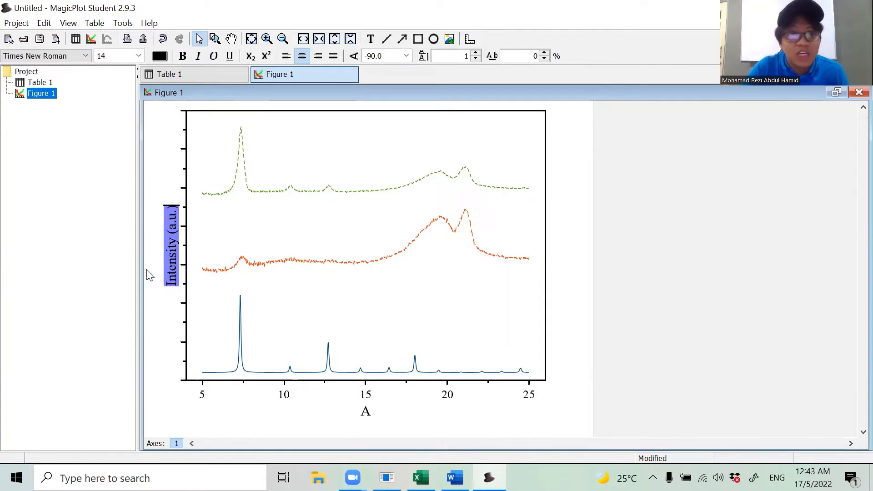
click(85, 56)
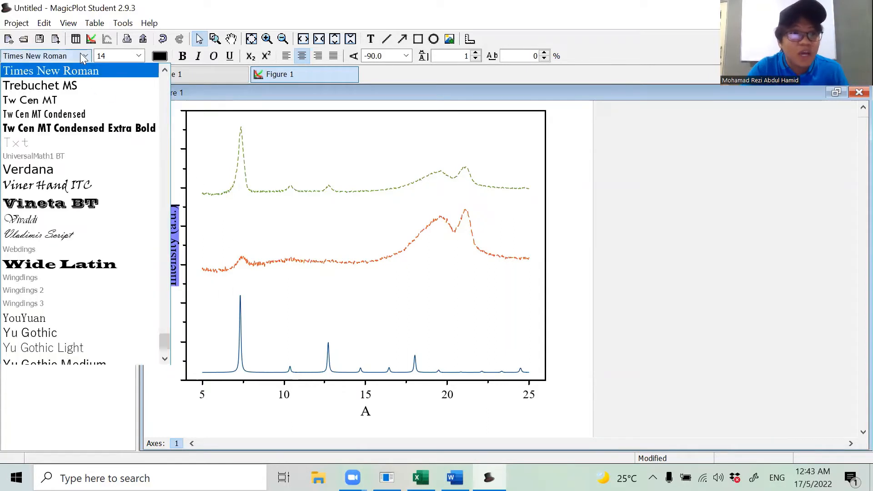
click(75, 83)
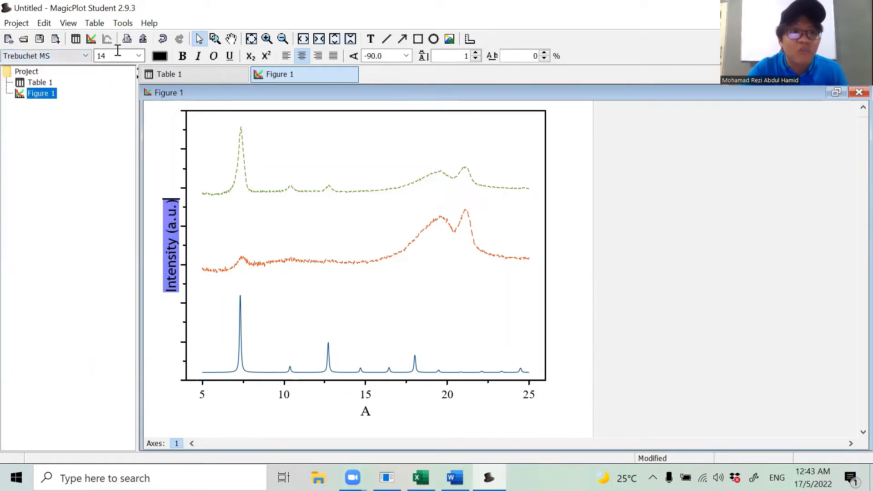
click(181, 58)
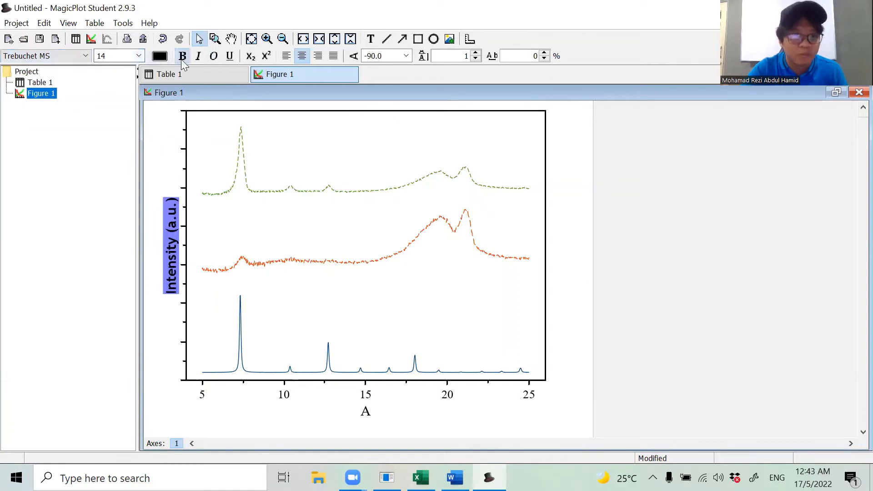
click(177, 161)
Turn off both the major and minor ticks on the left Y axis
click(191, 177)
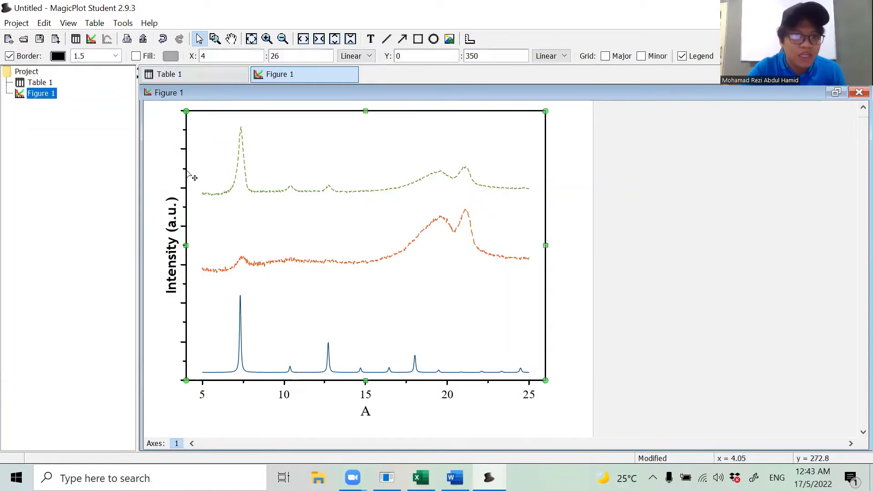
double_click(186, 153)
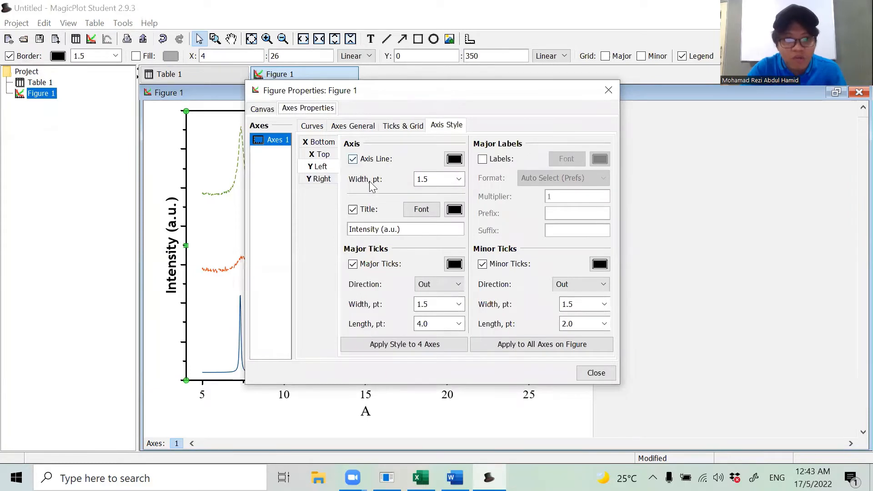
click(363, 268)
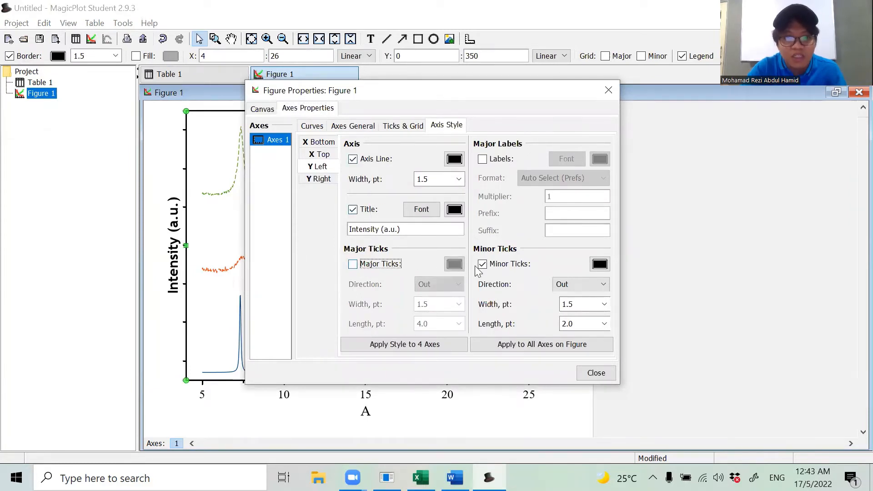
click(497, 266)
click(593, 380)
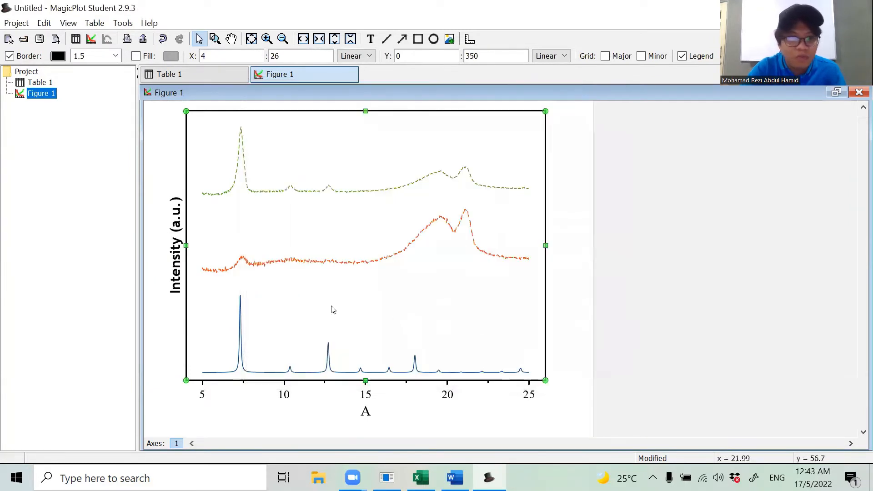
Nudge the whole set of axes with its labels further left and slightly up on the page, and deselect it
click(179, 245)
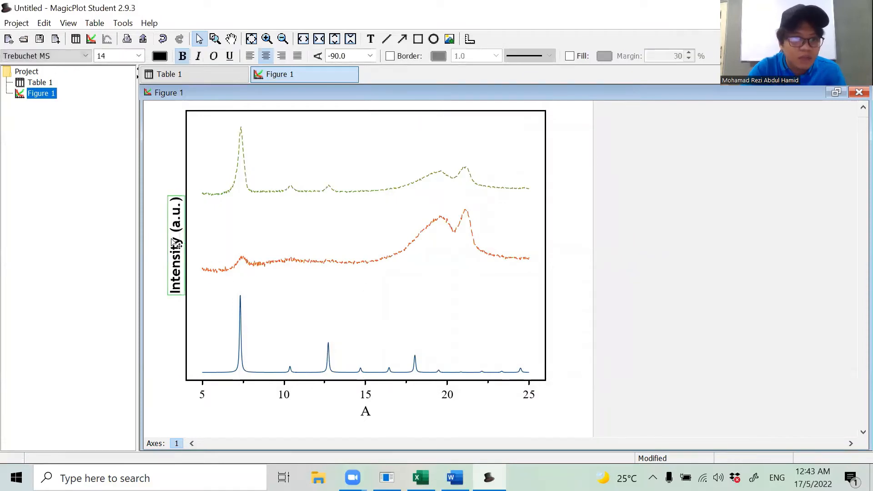
click(616, 253)
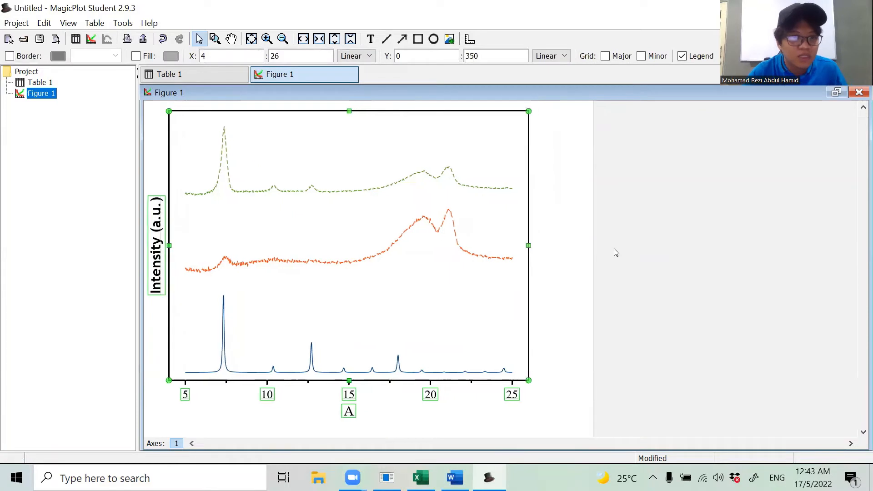
key(Left)
key(Up)
key(Up)
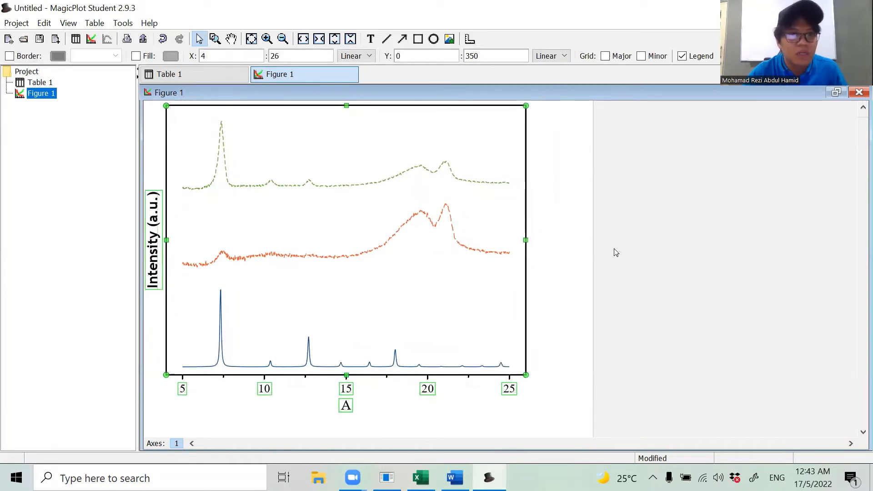
key(Escape)
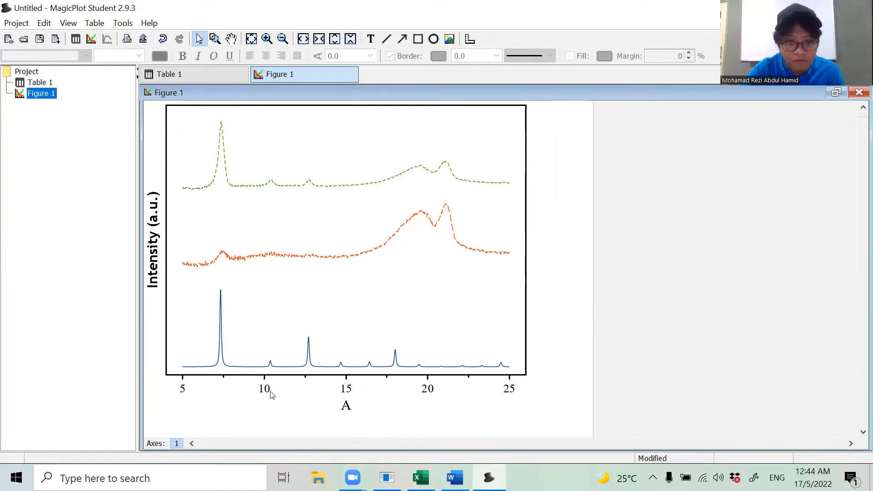
Change the bottom X axis number labels to the Trebuchet MS font and deselect them
double_click(348, 391)
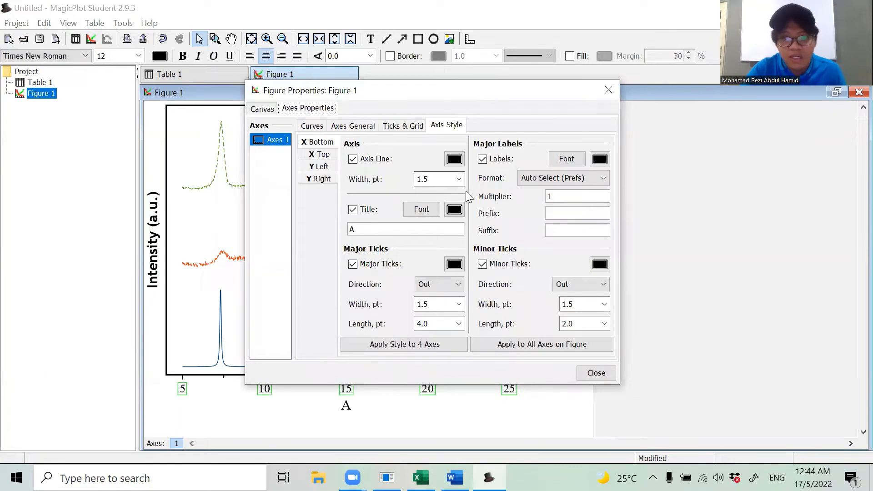
click(599, 374)
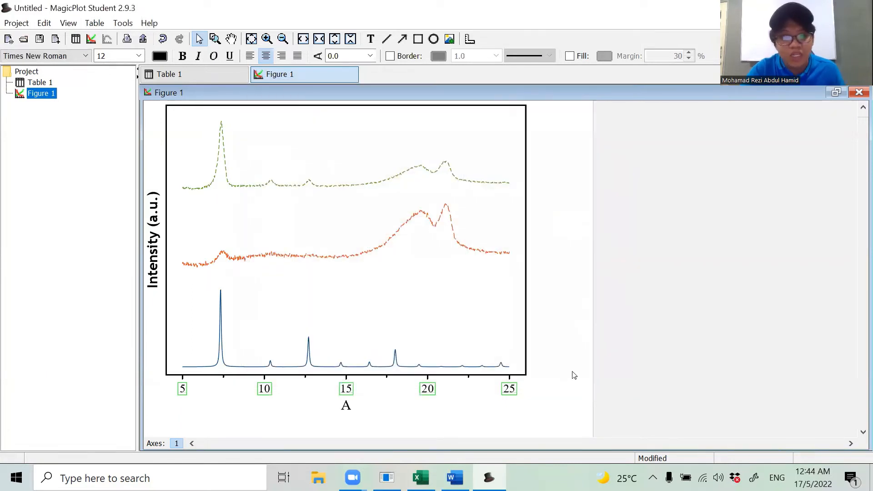
click(81, 57)
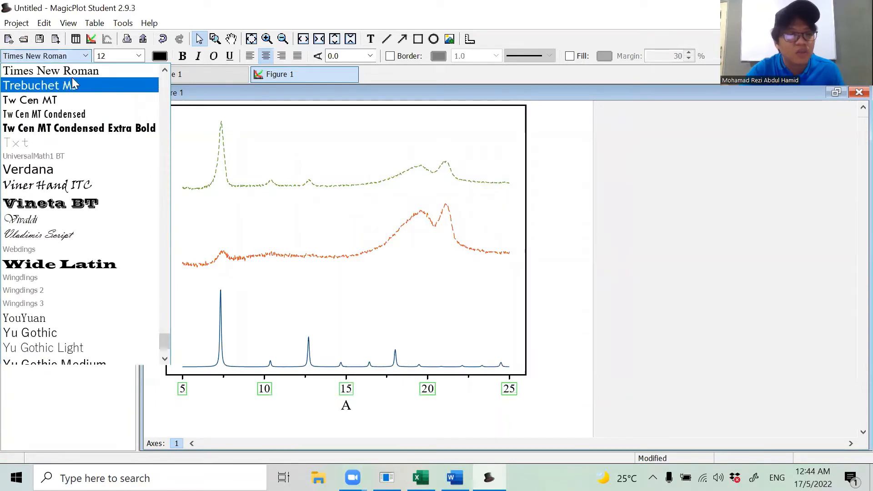
click(72, 80)
click(671, 239)
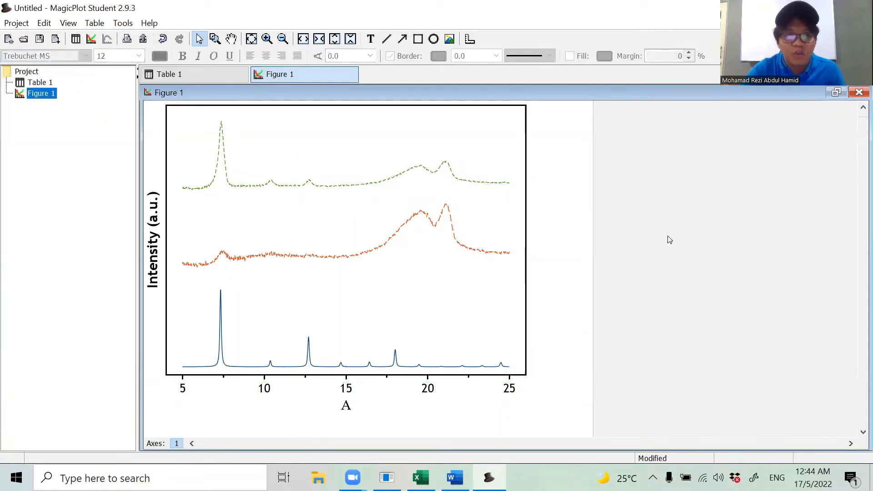
click(155, 216)
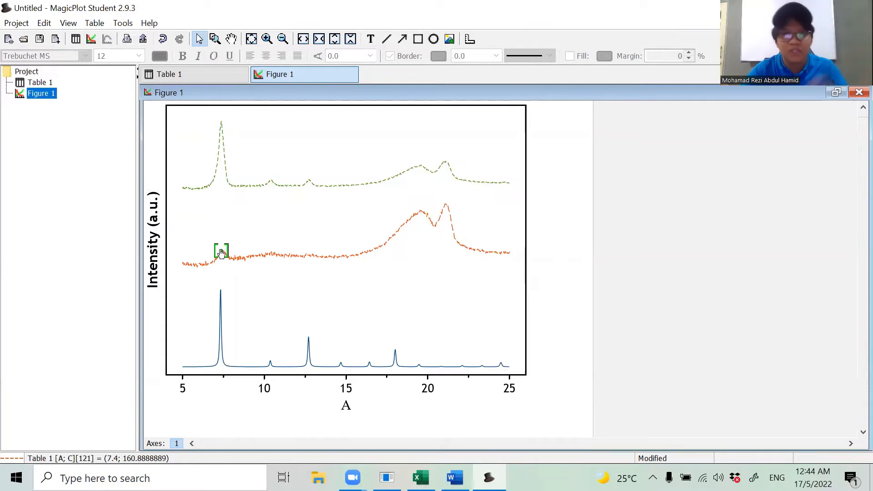
Replace the X axis title with "2-theta (degree)" and format the whole title in bold Trebuchet MS
double_click(344, 407)
text(2-)
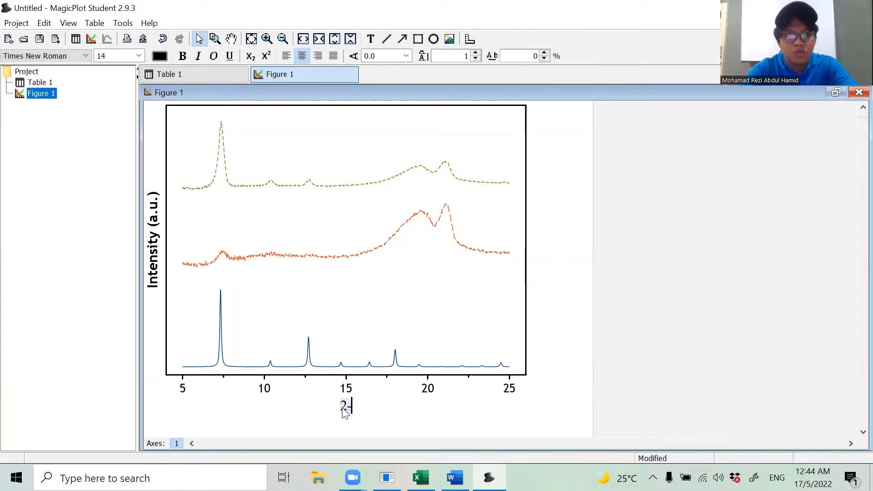
text(theta (degree))
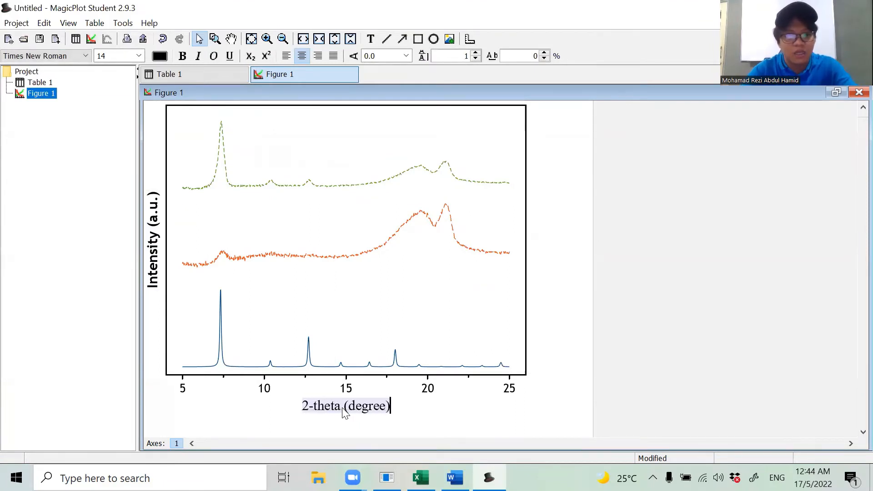
key(ctrl+a)
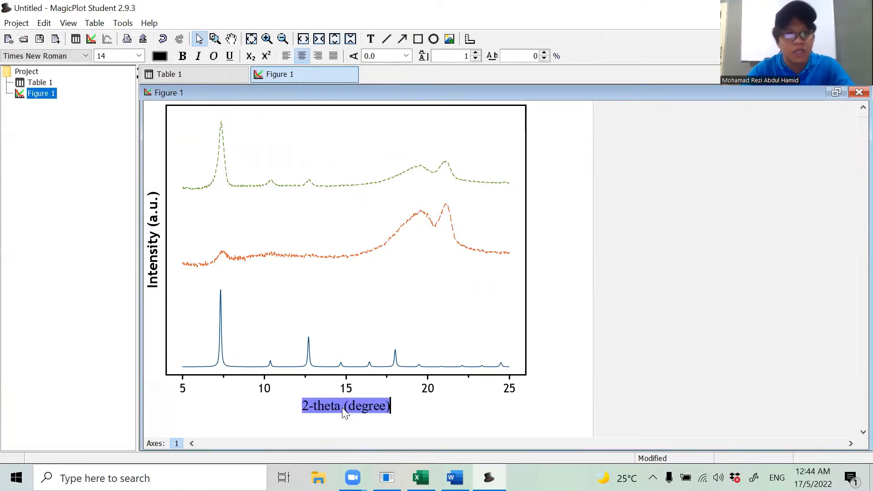
click(68, 57)
click(66, 84)
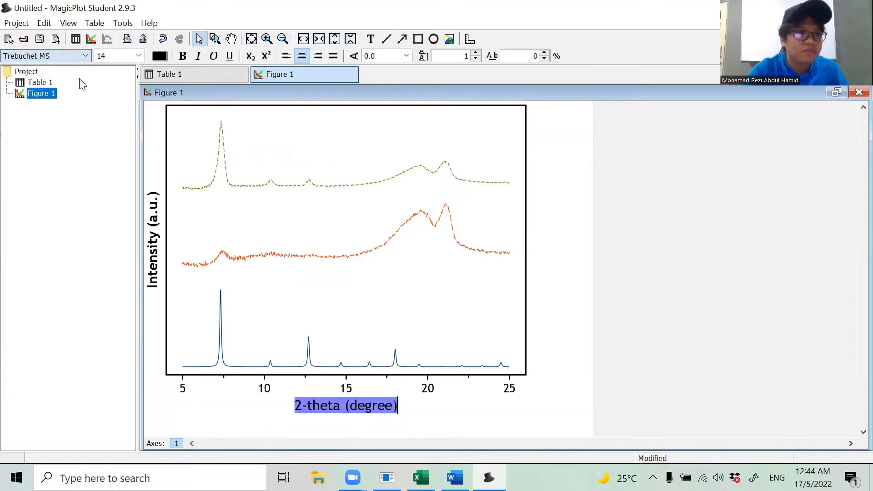
click(183, 57)
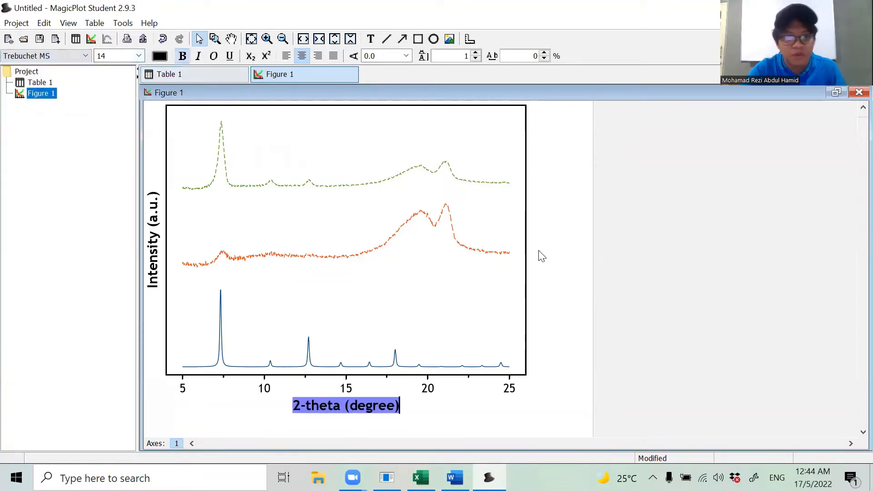
click(653, 283)
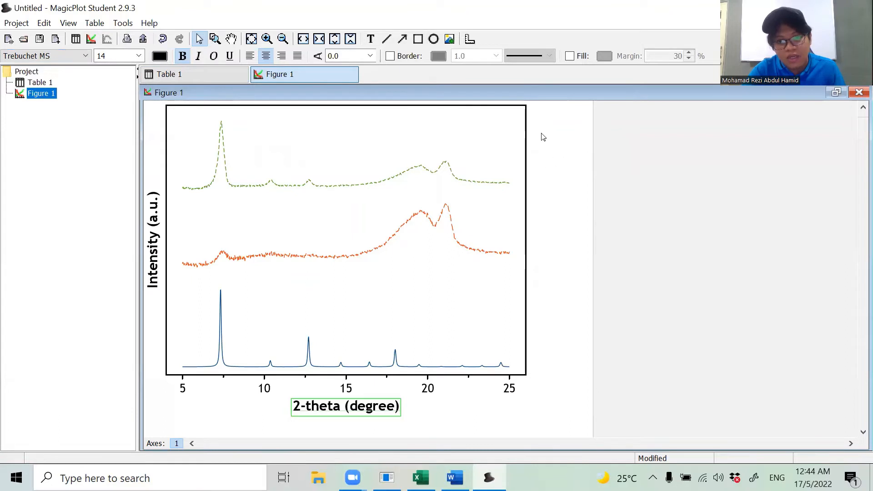
Set the figure's canvas size to 14.6 cm wide and 11.2 cm high
right_click(550, 246)
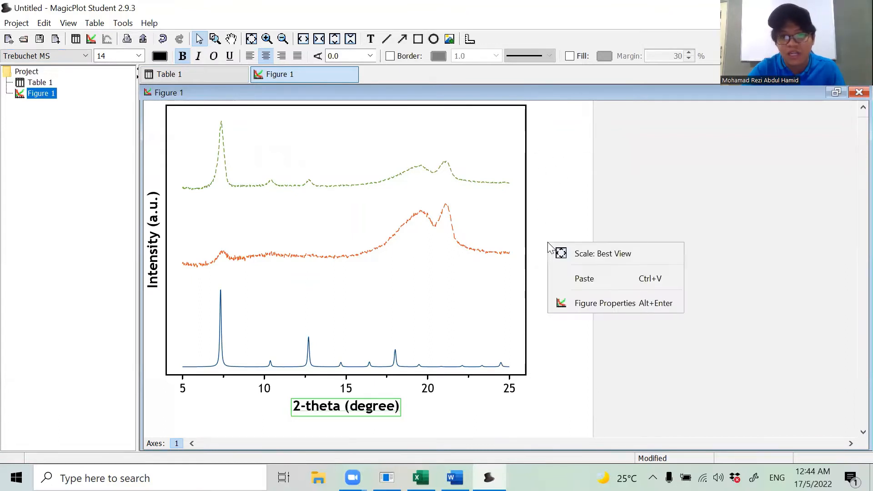
click(586, 304)
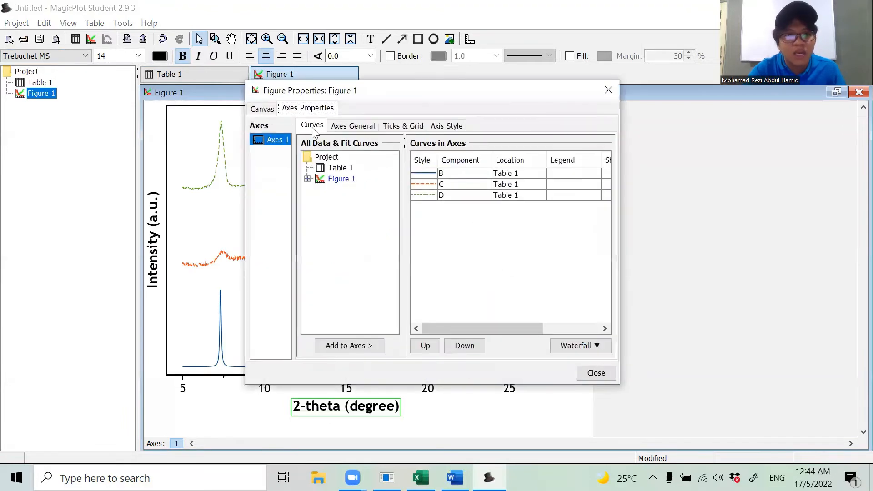
click(267, 111)
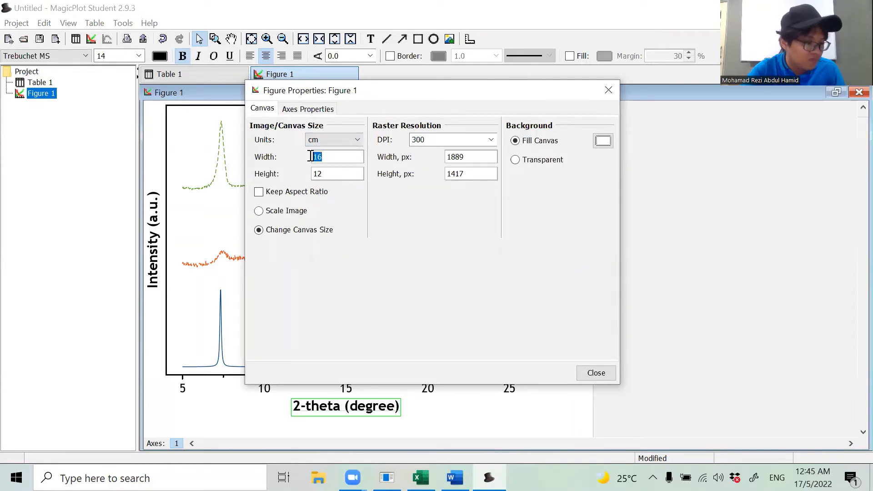
double_click(337, 158)
text(14.)
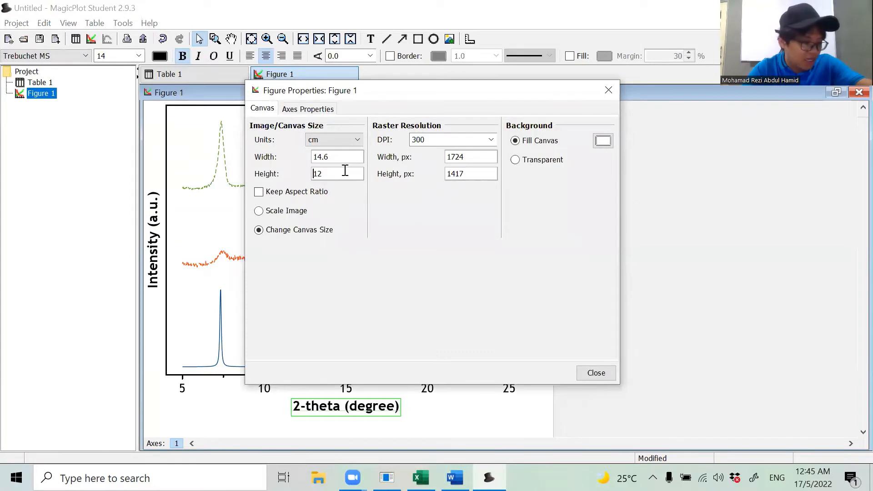
double_click(345, 170)
key(BackSpace)
text(11.)
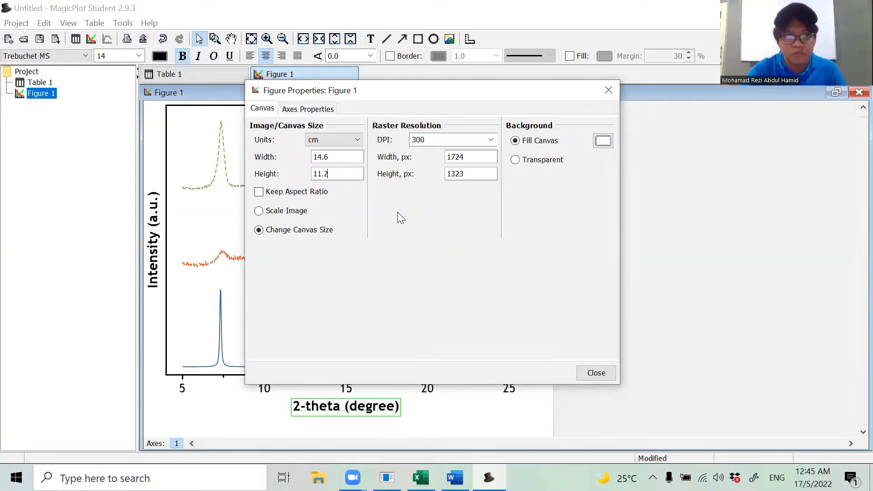
Set the figure's raster resolution to 600 DPI and close the figure properties
click(491, 141)
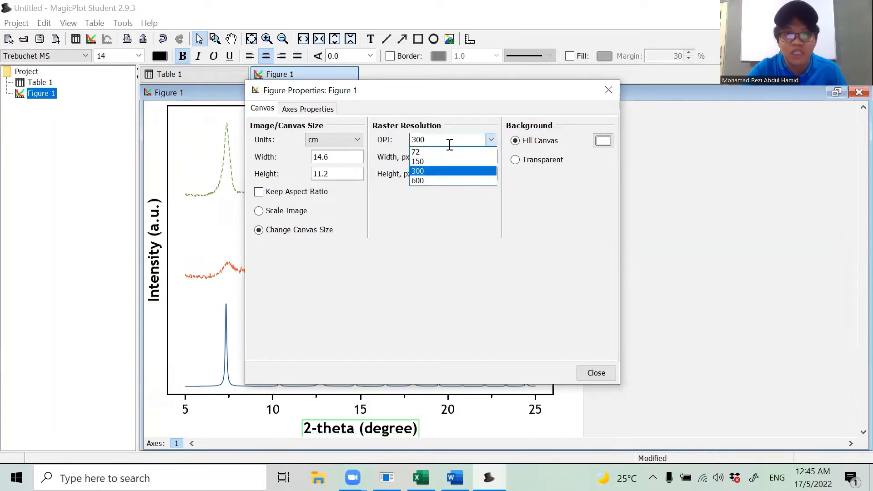
click(425, 181)
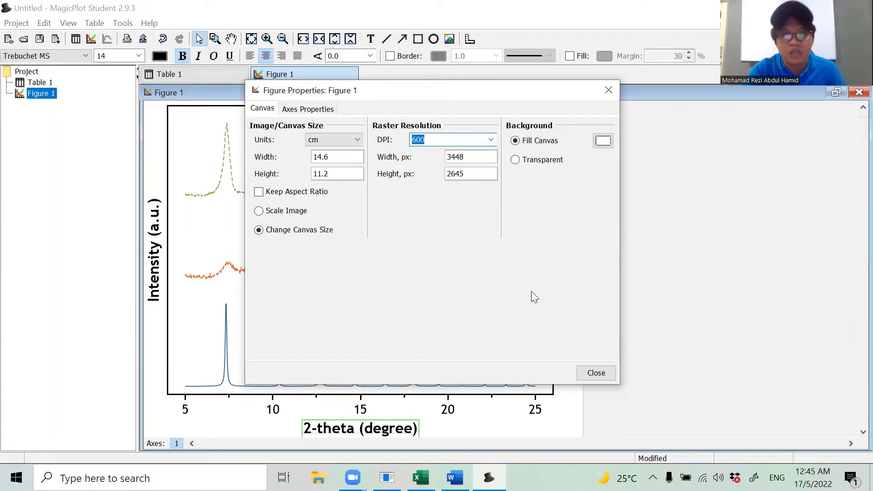
click(595, 374)
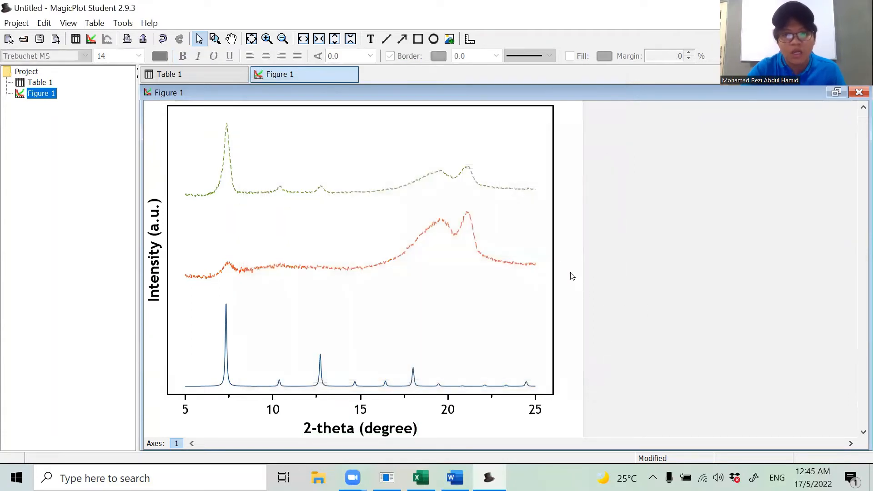
Stretch the axes frame's right side out almost to the canvas edge and deselect it
click(548, 262)
drag(553, 250, 579, 251)
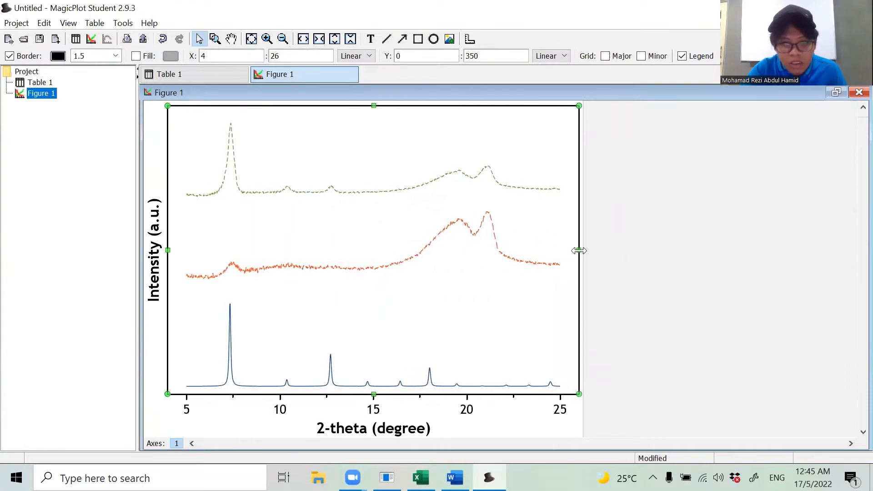
click(620, 263)
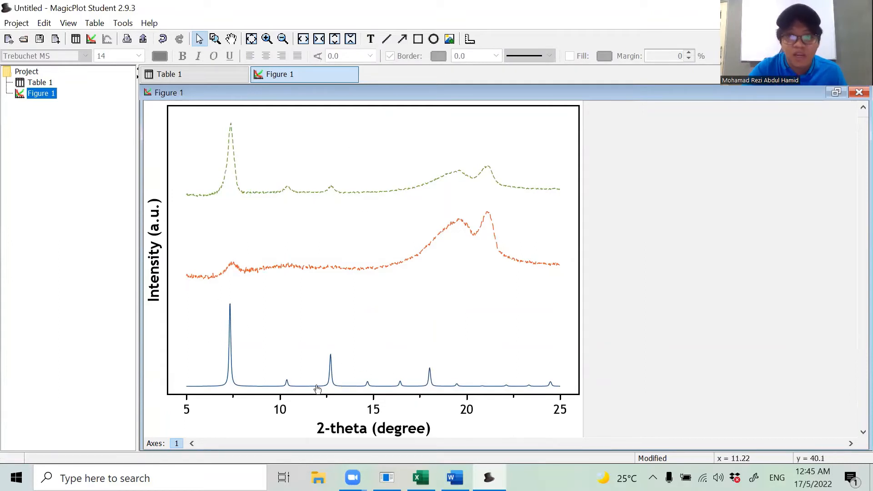
Set the lowest curve's line width to 1.5 pt and its line color to black
double_click(351, 387)
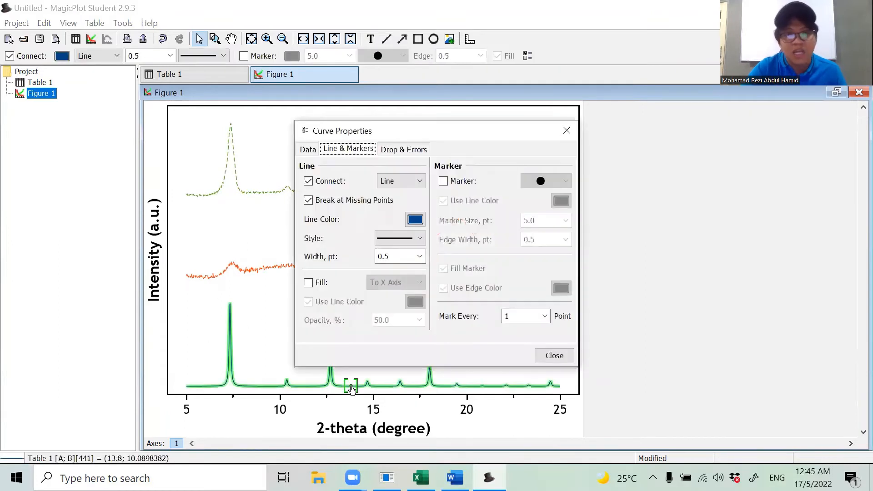
click(420, 257)
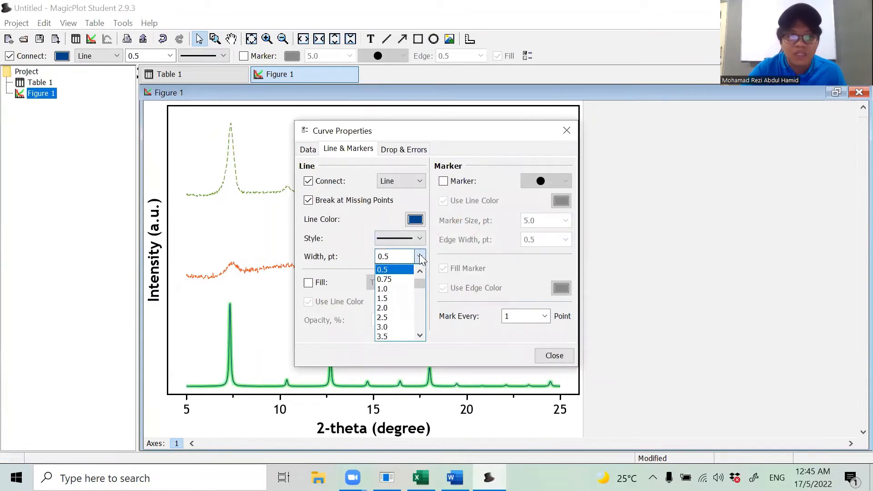
click(386, 299)
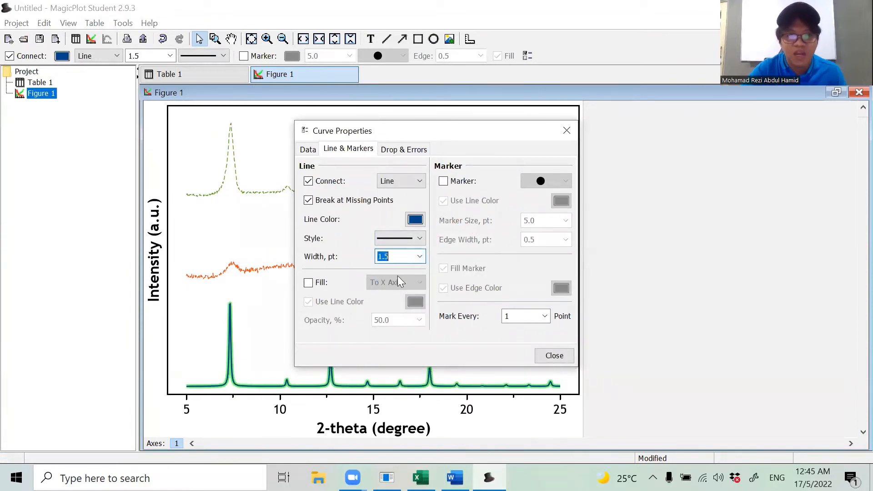
click(415, 220)
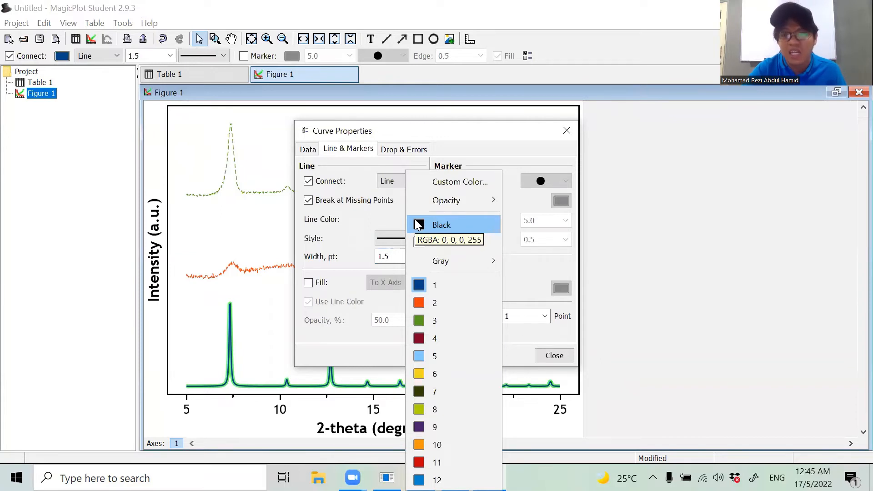
click(418, 225)
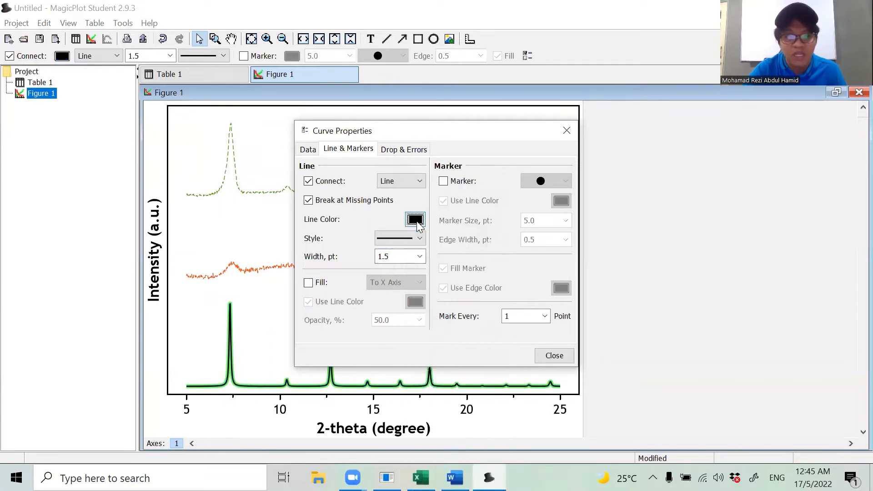
click(552, 357)
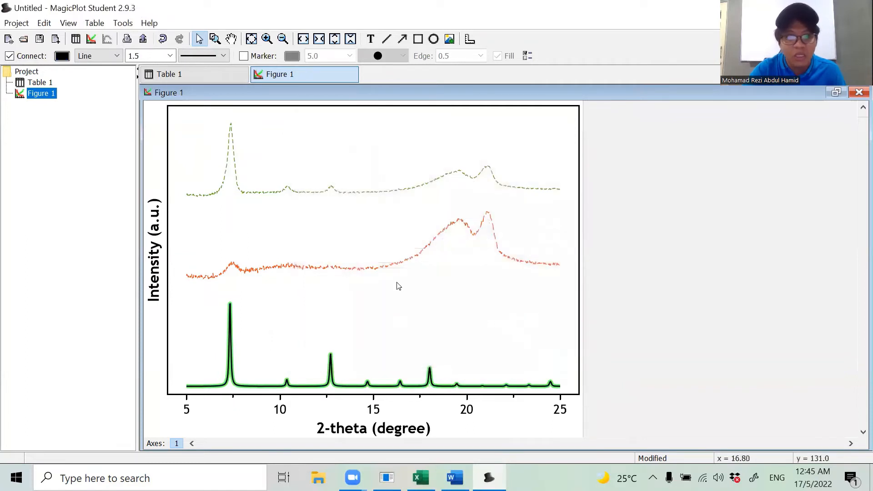
Change the middle orange curve to a solid line style with a width of 1.5 pt
click(375, 272)
double_click(376, 272)
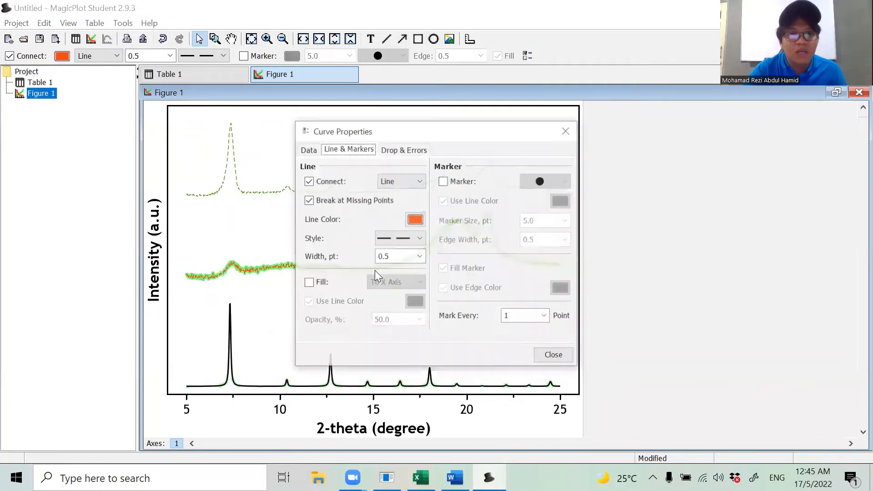
click(409, 239)
click(409, 252)
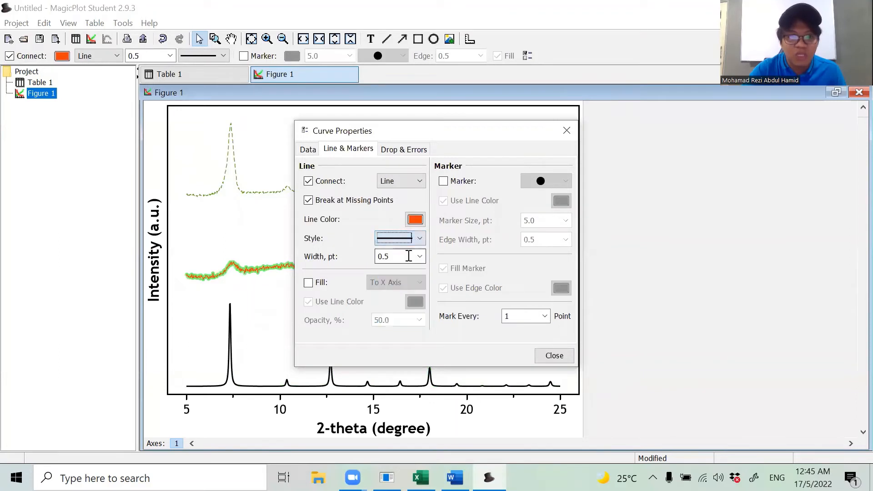
click(419, 256)
click(403, 303)
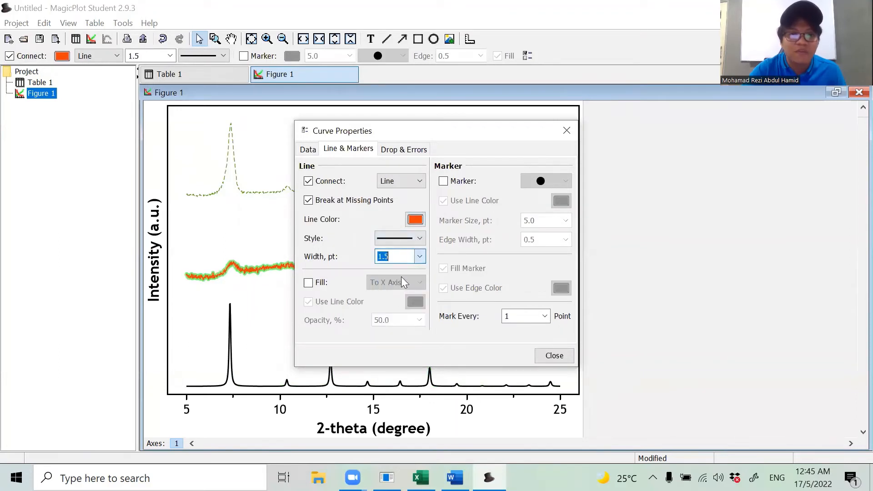
Recolor the middle curve with a custom bright red swatch and close its properties
click(415, 220)
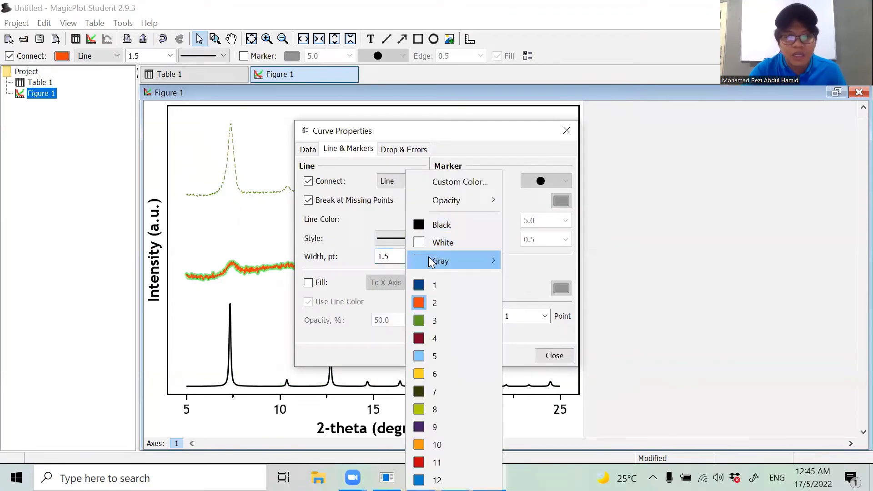
click(457, 182)
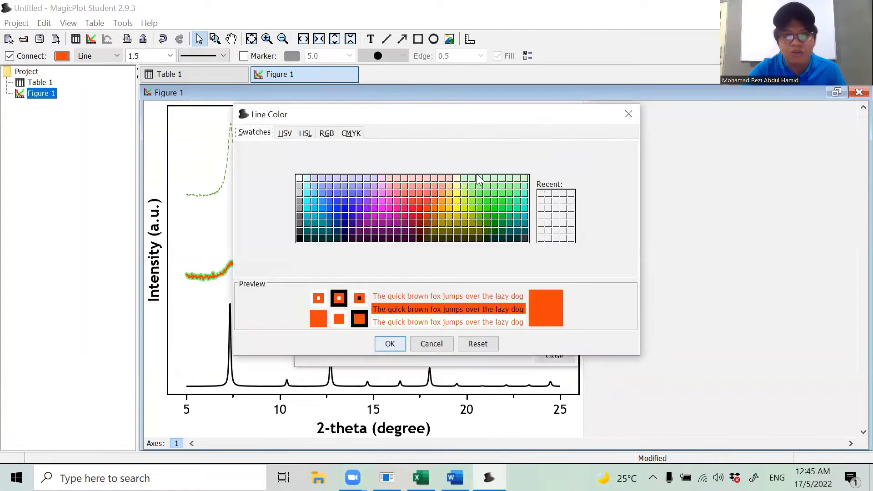
click(415, 211)
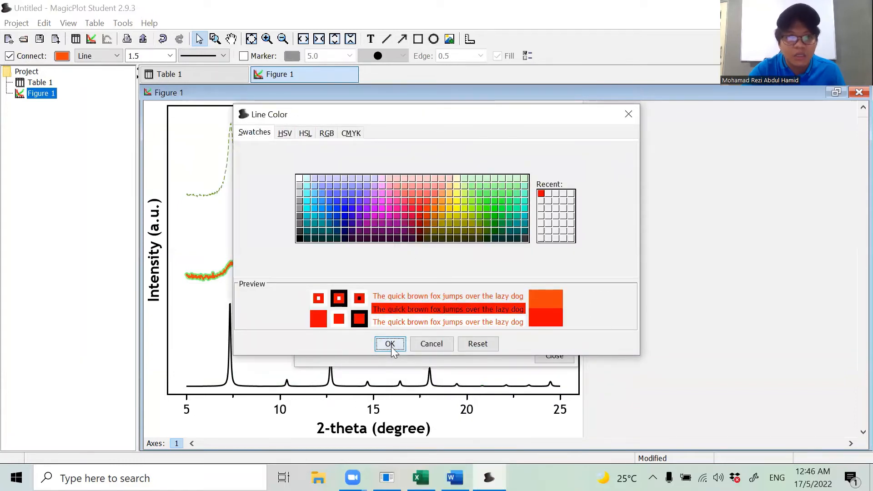
click(390, 344)
click(555, 355)
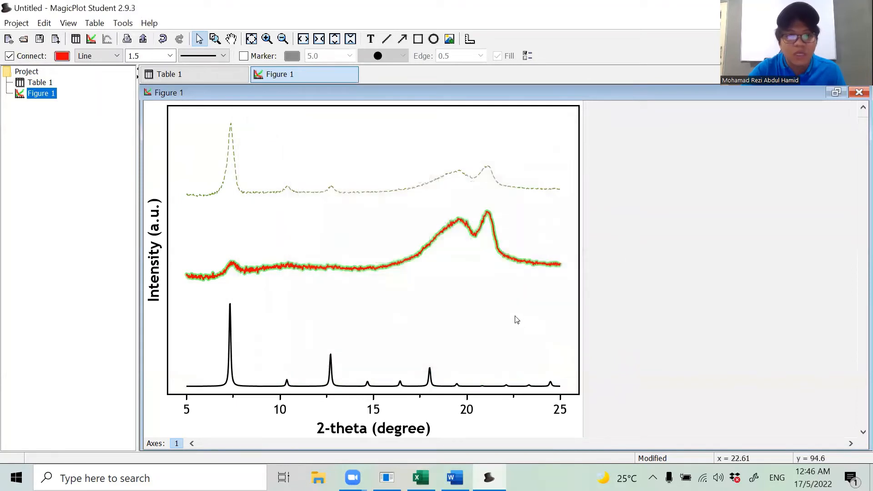
Recolor the uppermost green dashed curve with a custom bright blue swatch
double_click(385, 188)
click(418, 182)
click(419, 183)
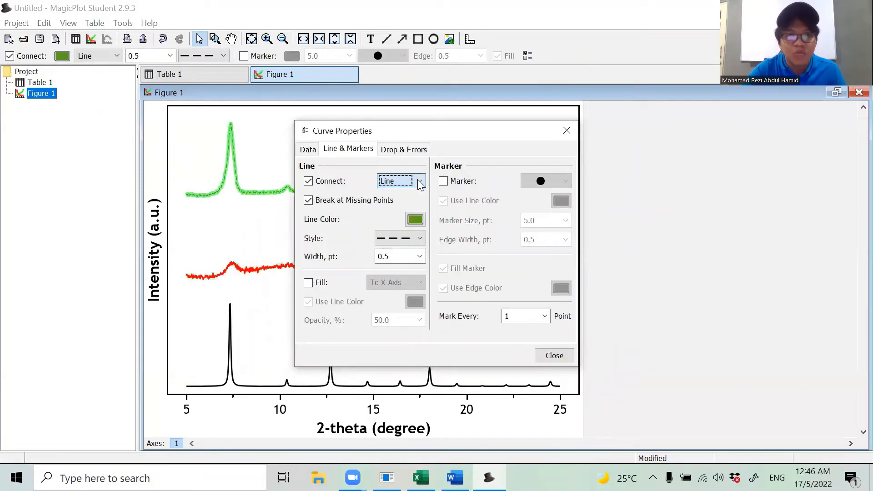
click(416, 220)
click(446, 181)
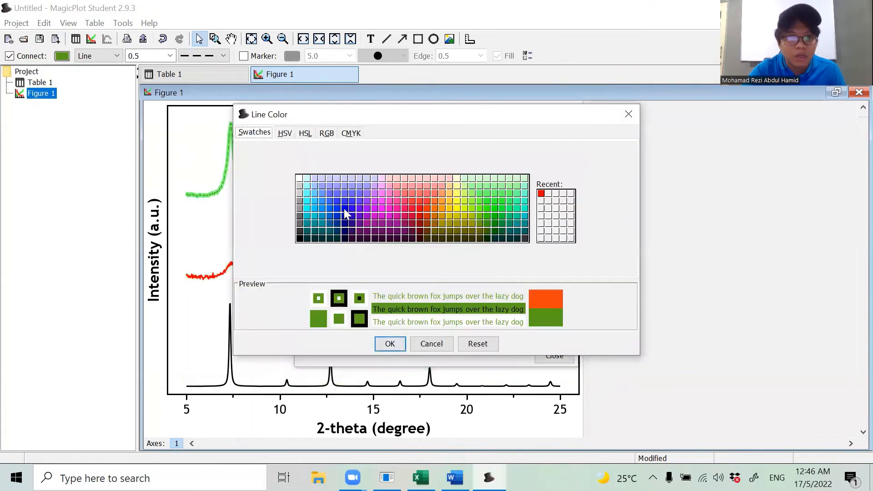
click(346, 214)
click(390, 344)
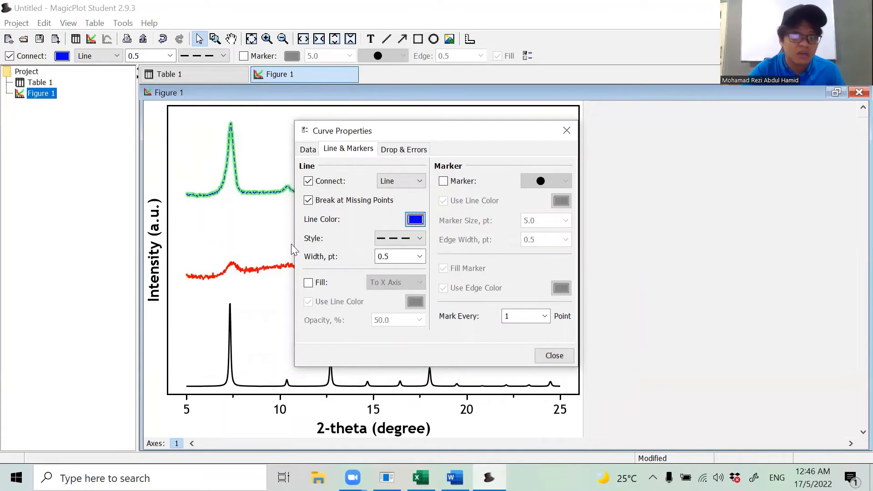
Give the uppermost curve a solid line style 1.5 pt wide and close its properties
click(419, 238)
click(416, 253)
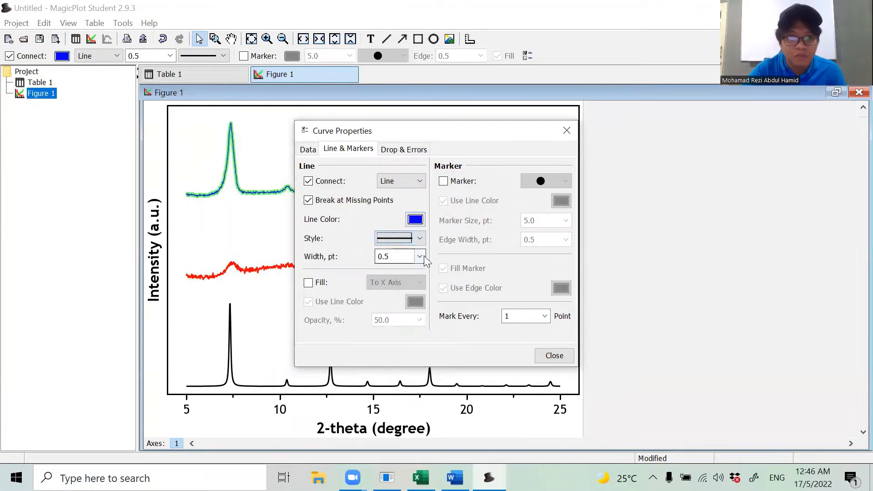
click(420, 256)
click(403, 299)
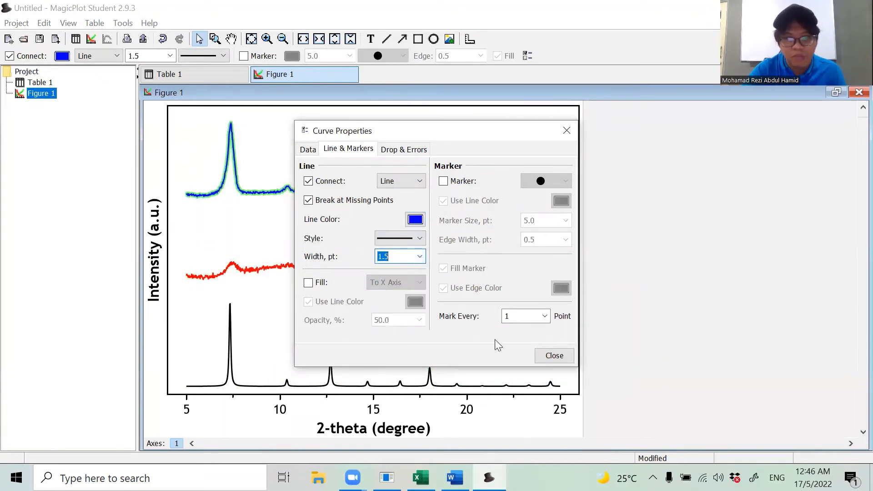
click(554, 356)
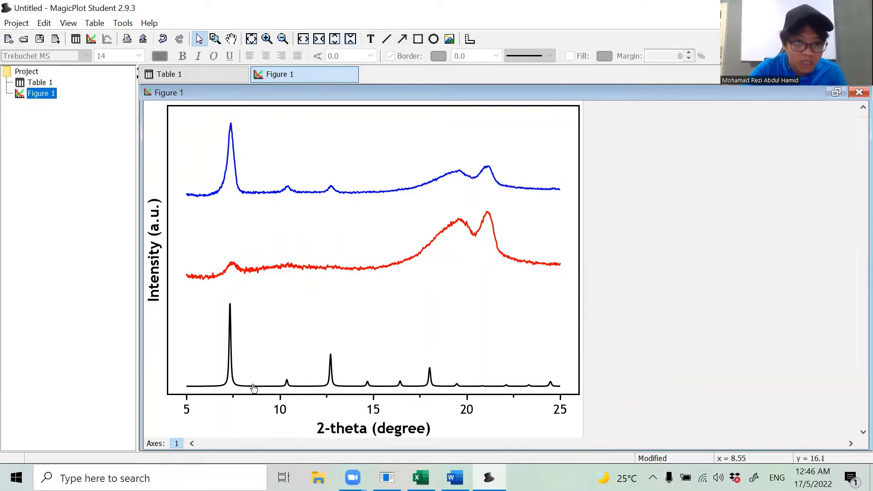
Set the Y scale minimum to -6 in the figure's axes properties and close them
double_click(169, 159)
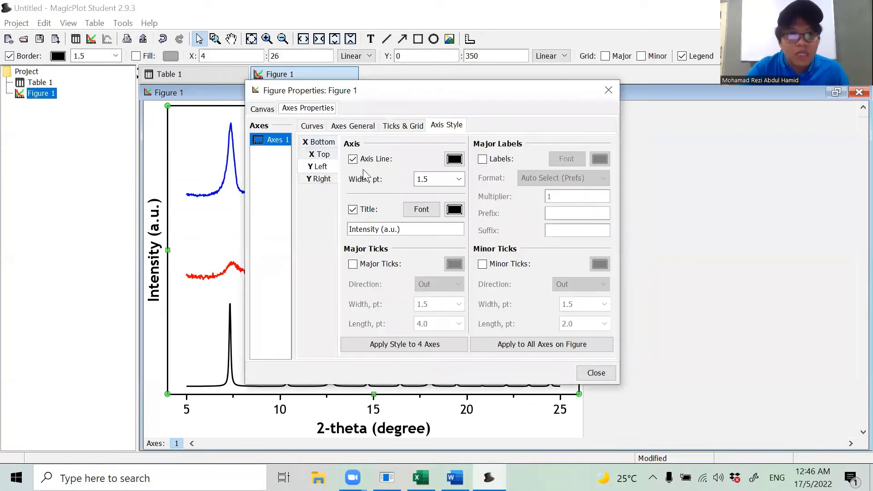
click(347, 127)
drag(566, 272, 550, 272)
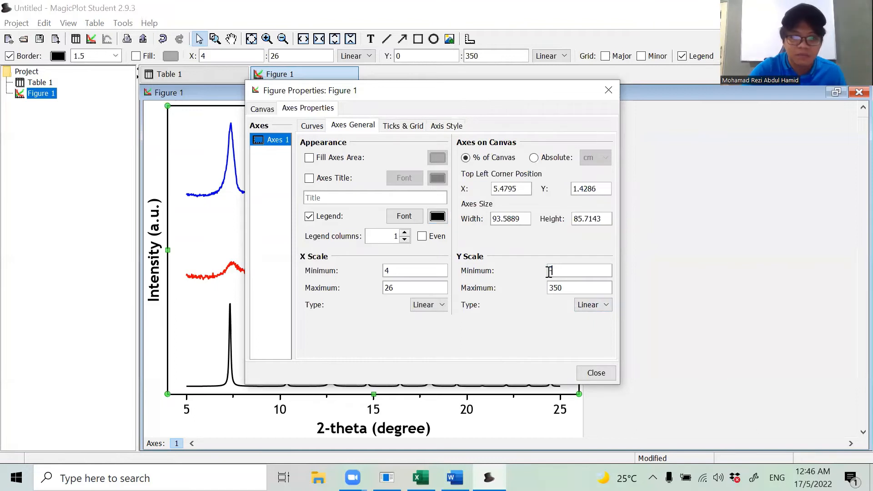
text(-6)
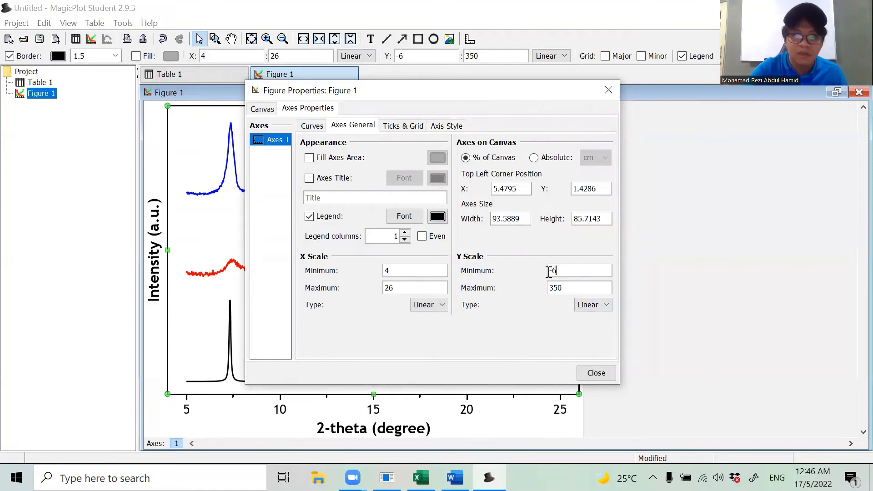
click(588, 372)
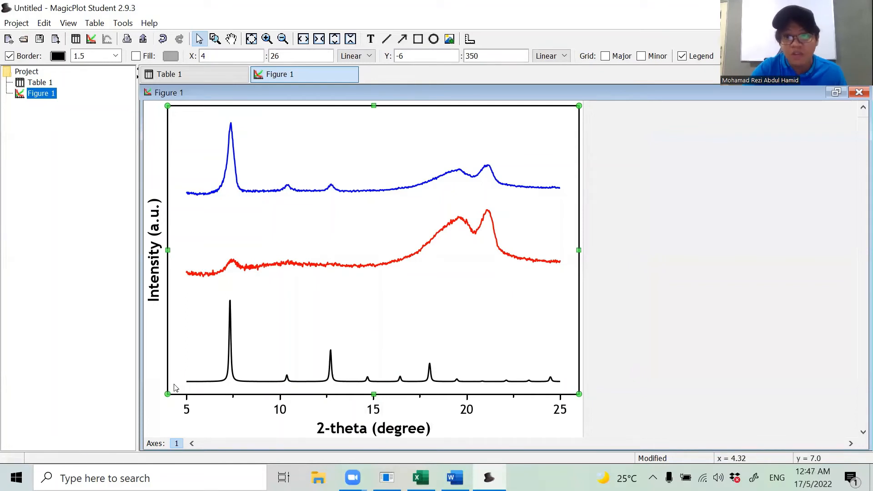
Set the X scale range to a minimum of 4.5 and a maximum of 25.5, and close the properties
click(187, 410)
double_click(234, 384)
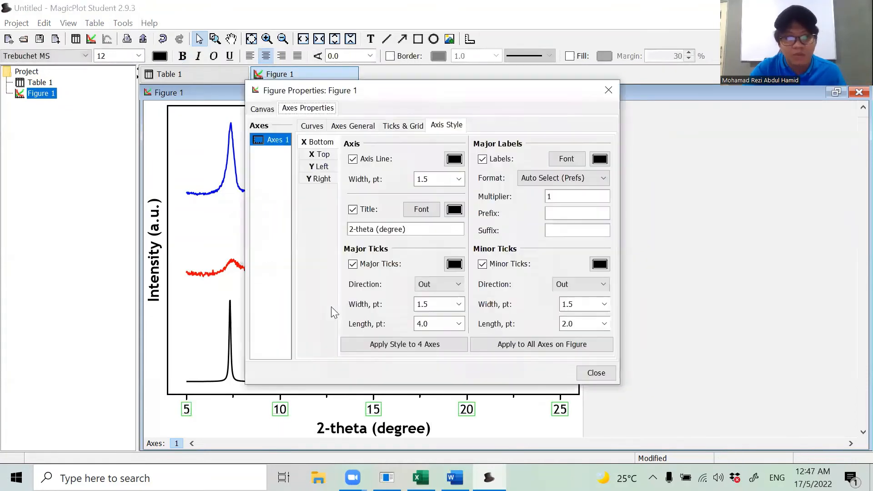
click(358, 128)
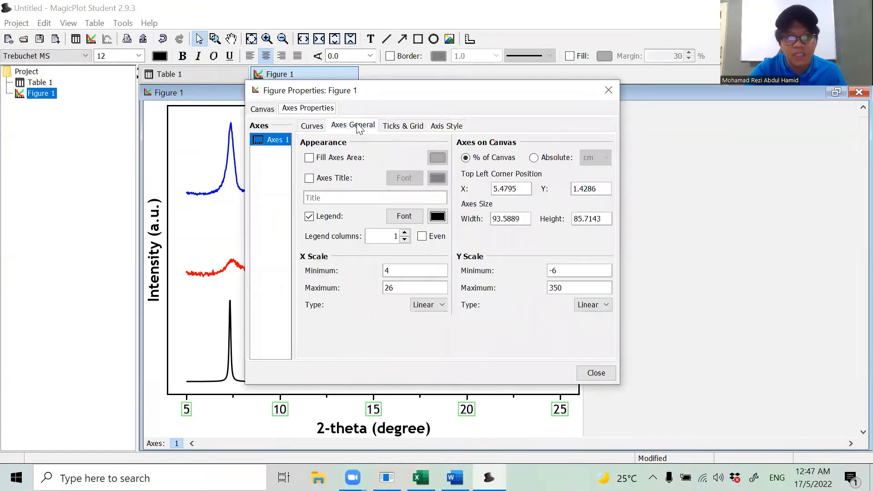
click(415, 271)
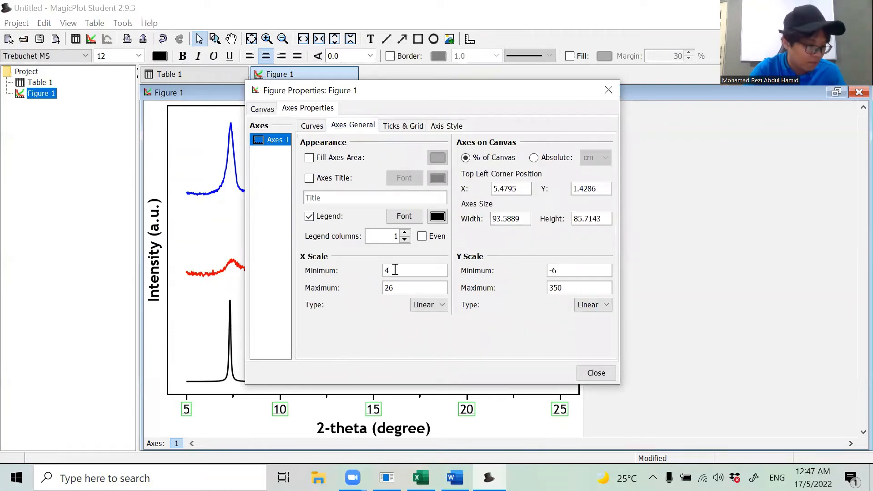
text(.5)
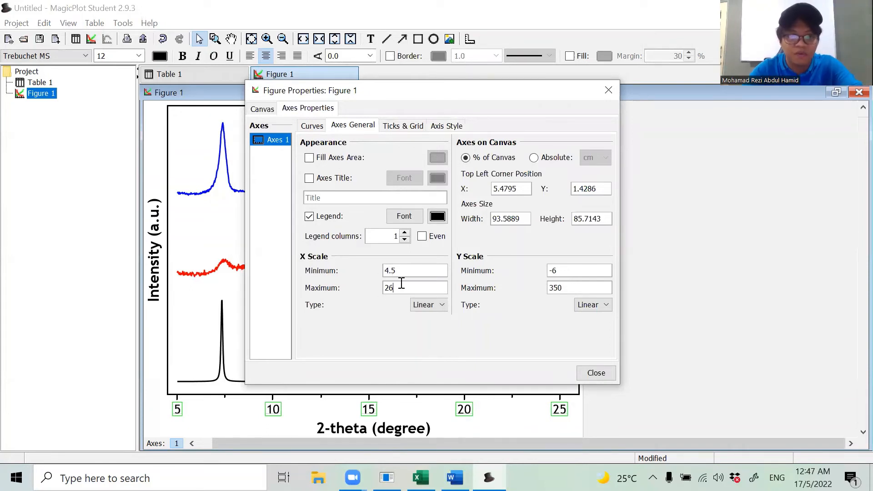
key(BackSpace)
text(5.5)
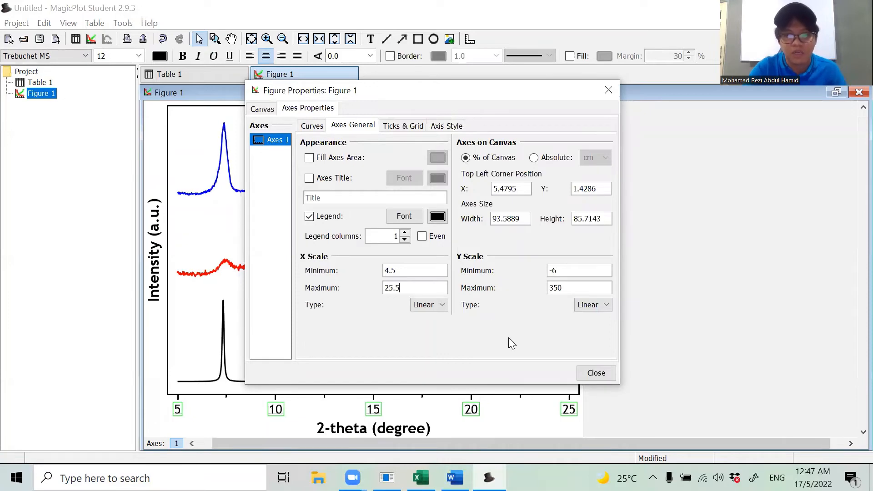
click(596, 372)
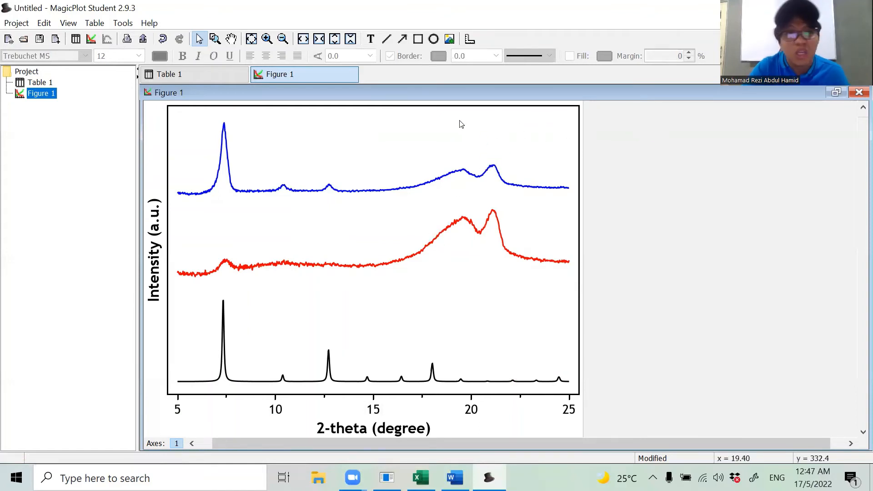
Add a text label reading "ZIF-8 simulated" above the black curve near 2-theta 20
click(371, 40)
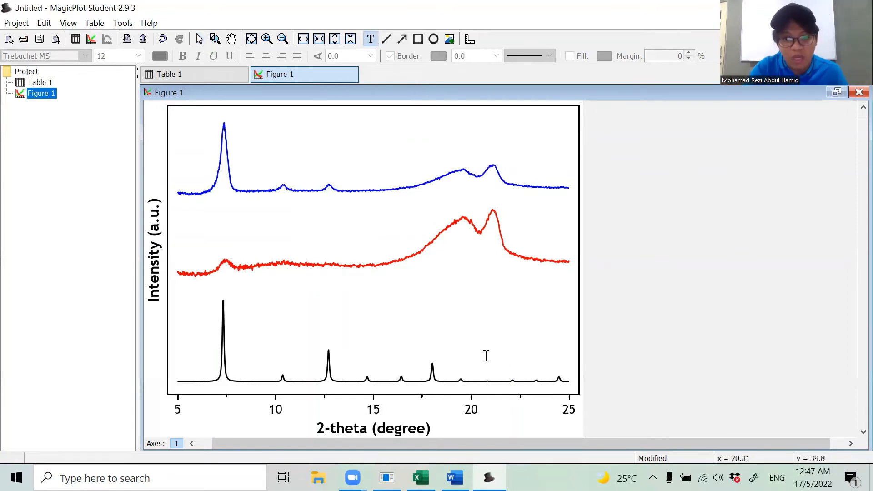
click(461, 334)
text(ZIF)
text(-8 )
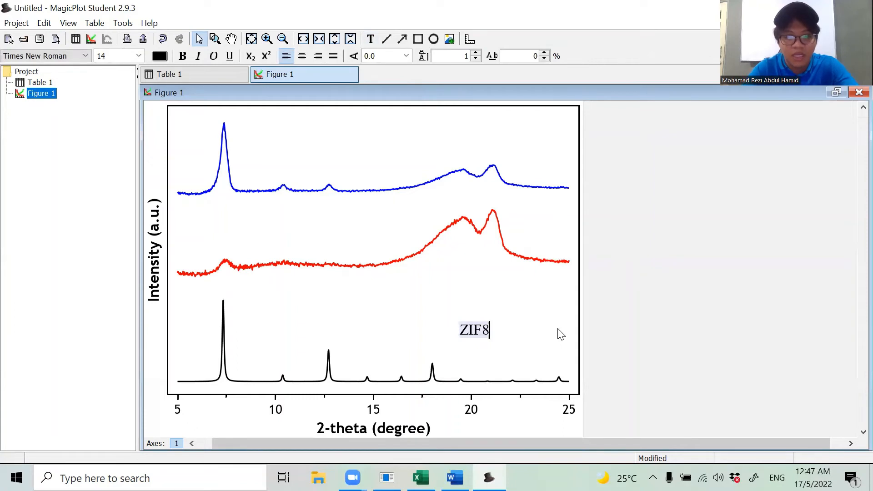
text(s)
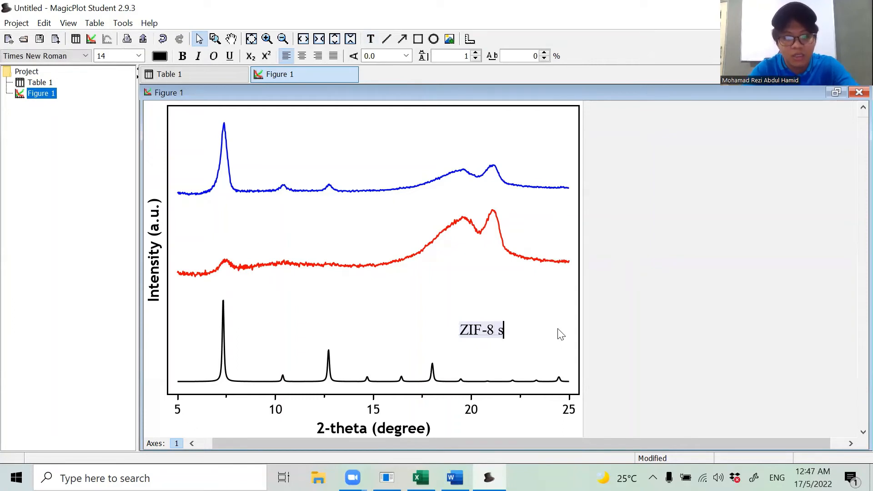
text(imulated)
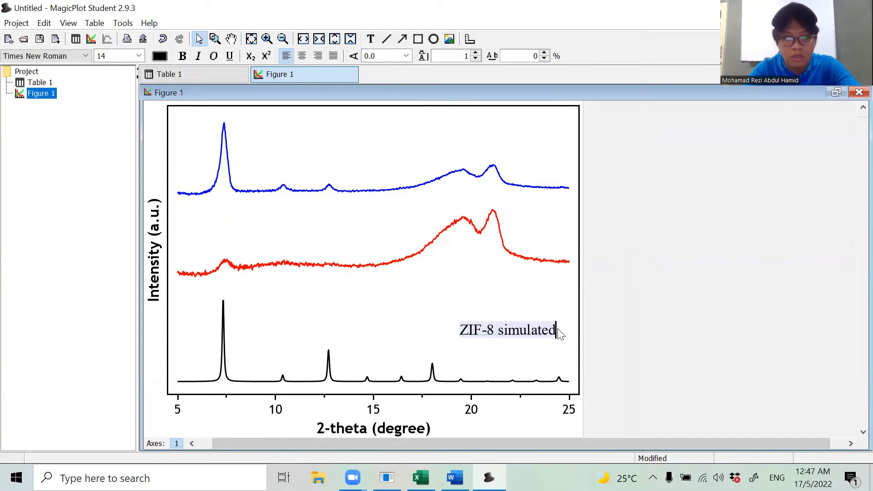
Format the "ZIF-8 simulated" label as bold 12 pt Trebuchet MS and place it just above the black curve's right end
key(ctrl+a)
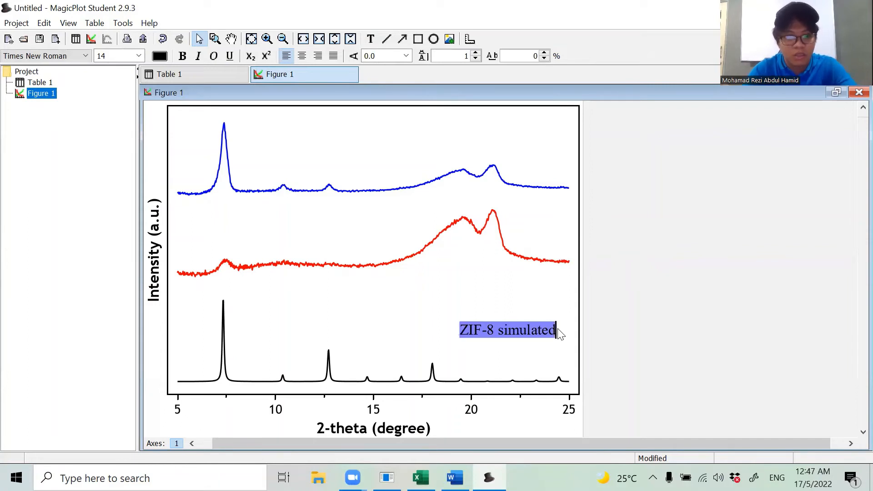
click(138, 56)
click(139, 71)
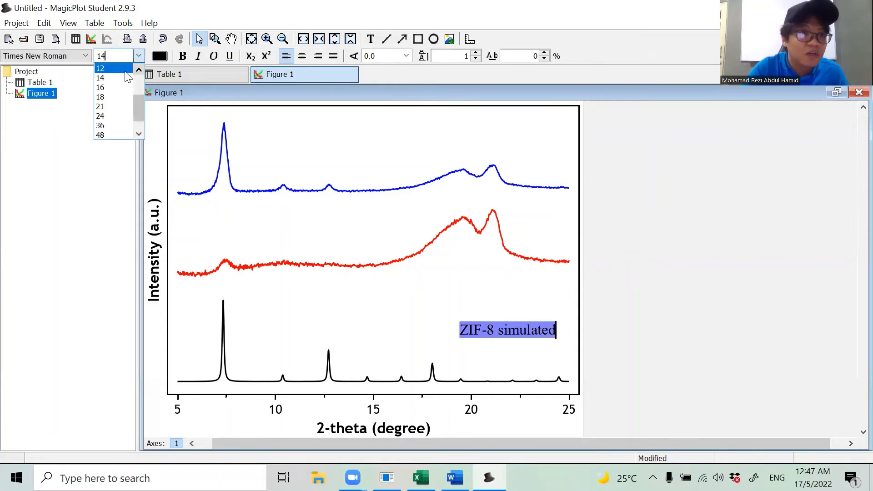
click(122, 69)
click(69, 56)
click(67, 86)
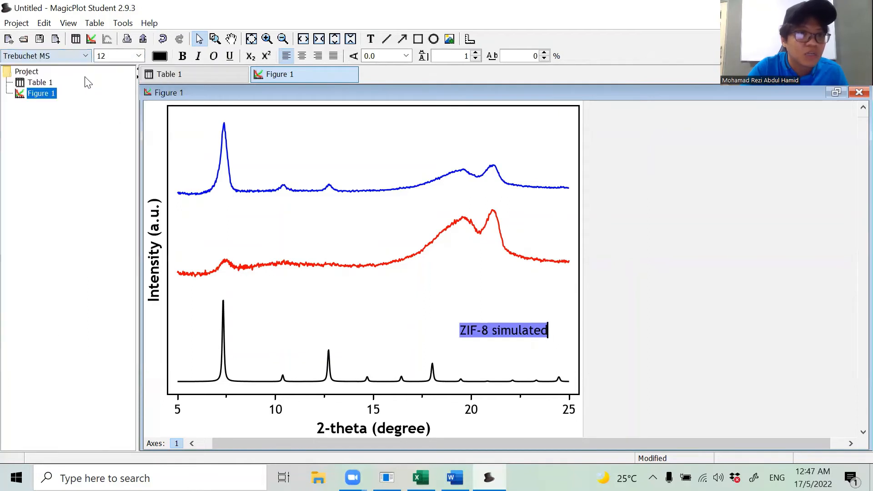
click(184, 59)
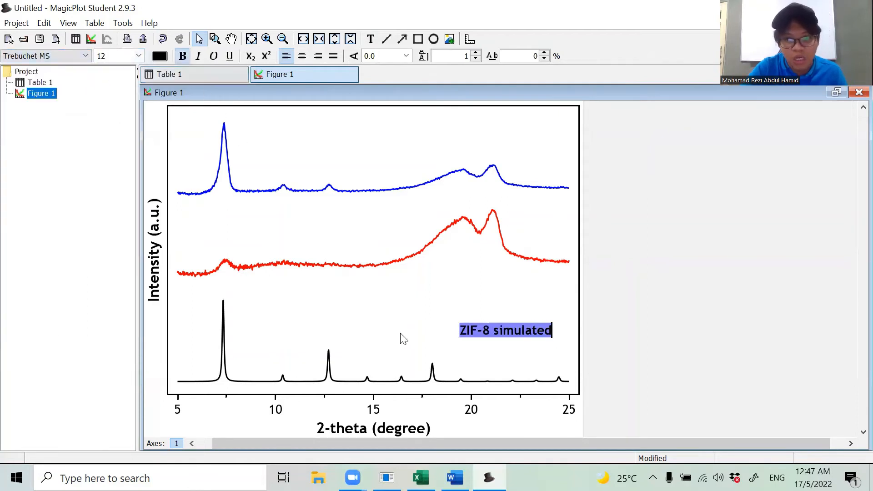
key(Escape)
drag(495, 336, 511, 362)
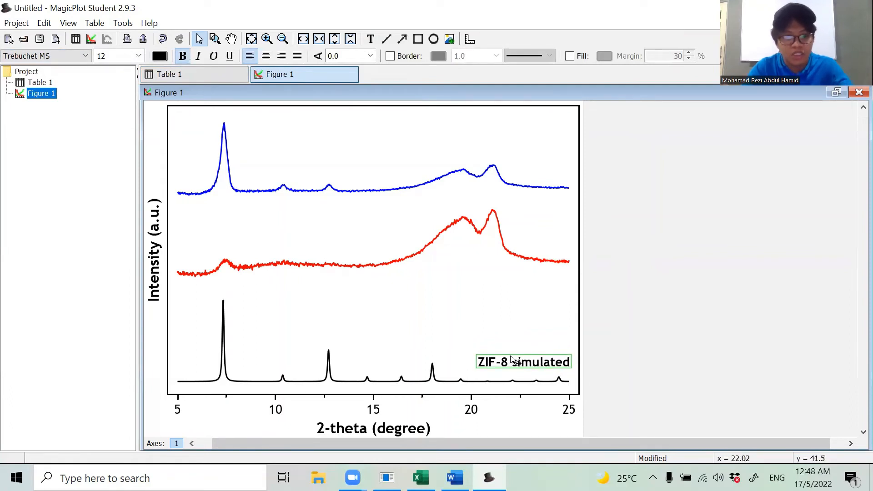
Duplicate the "ZIF-8 simulated" label into the space above it and change the copy's text to "ZIF-8 seed"
key(ctrl+v)
drag(526, 372, 548, 312)
double_click(495, 314)
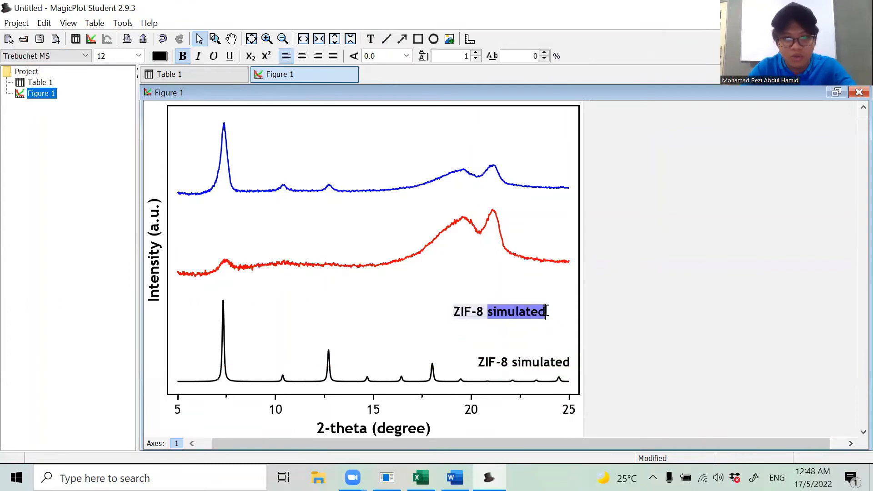
text(seed)
Recolor the "ZIF-8 seed" label with the recent red swatch and place it above the red curve's right end
key(ctrl+a)
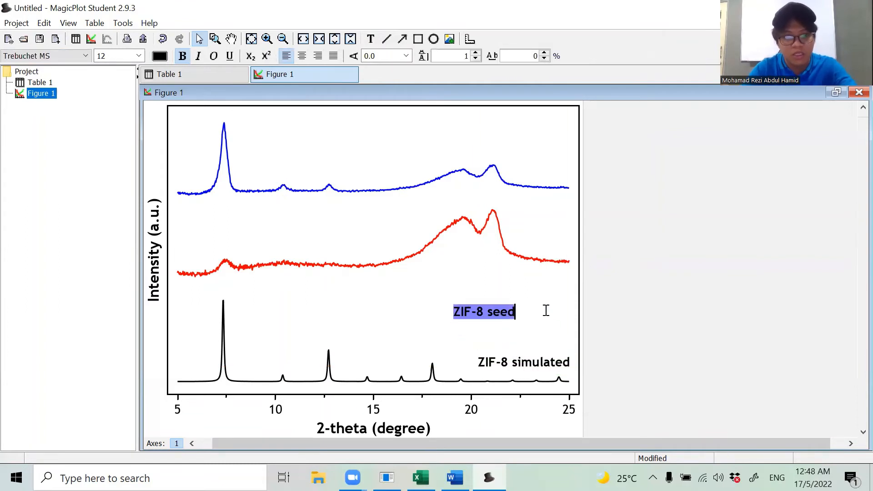
click(160, 55)
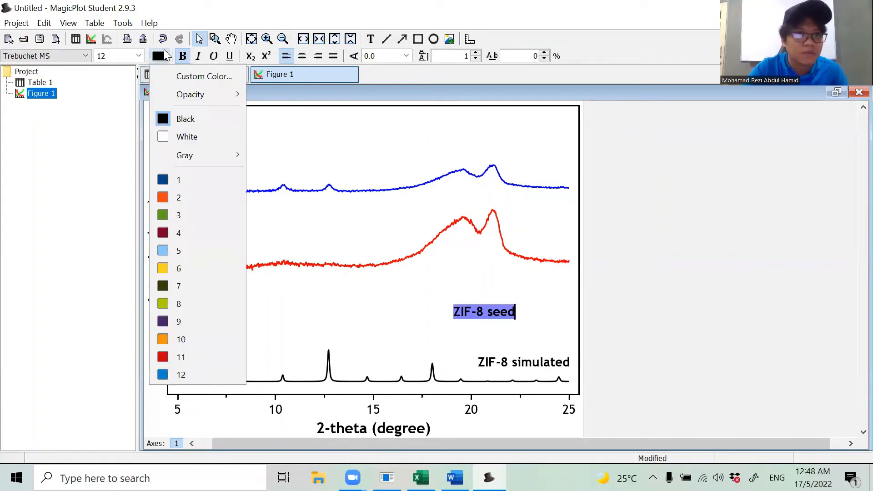
click(196, 77)
click(549, 194)
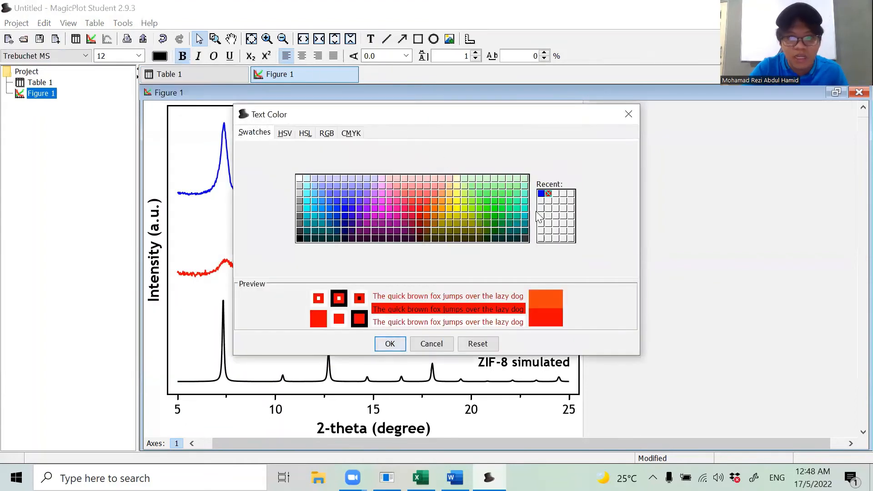
click(390, 350)
click(481, 314)
drag(484, 313, 527, 250)
click(493, 324)
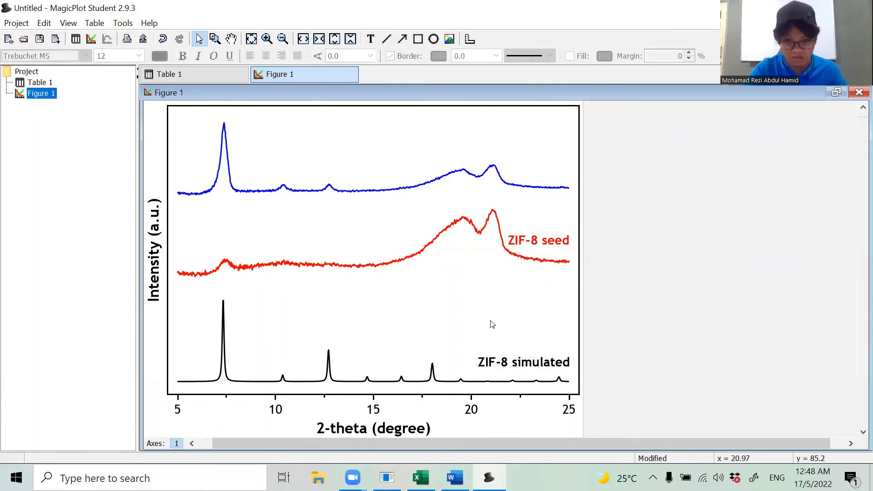
Duplicate the "ZIF-8 seed" label below the red curve and change the copy's text to "ZIF-8 membr."
click(548, 246)
key(ctrl+c)
key(ctrl+v)
drag(558, 252, 534, 293)
double_click(473, 300)
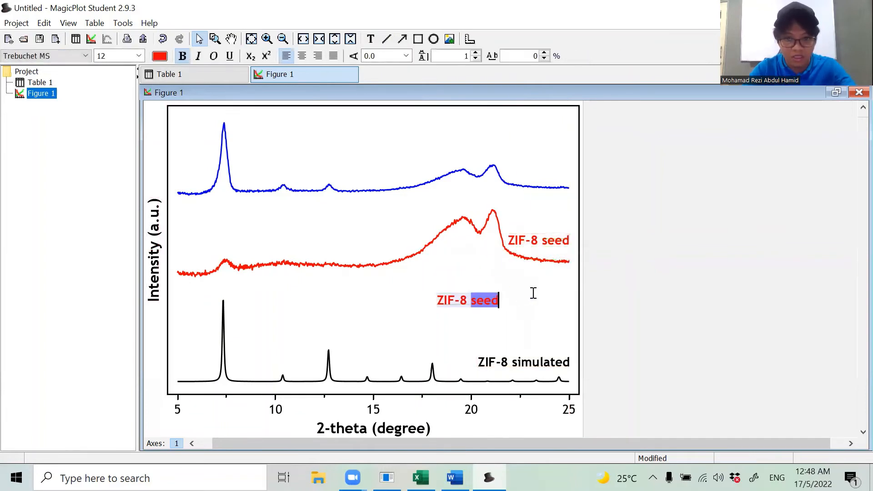
text(membr.)
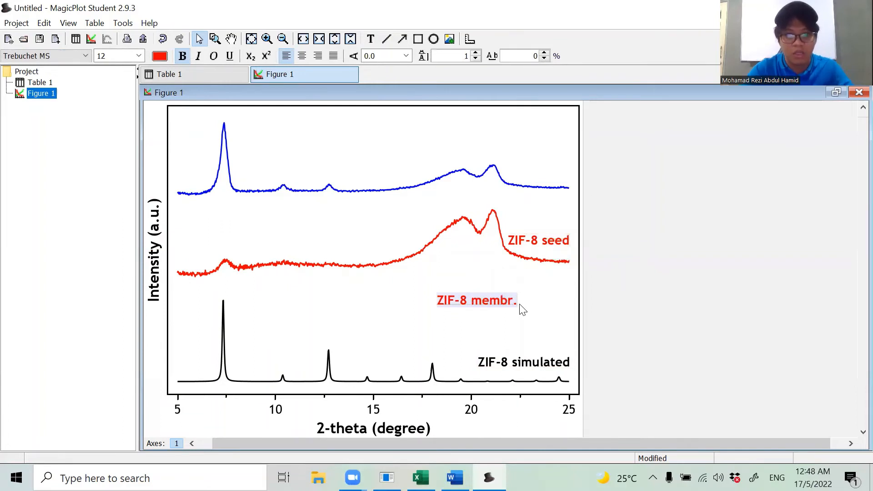
Recolor the "ZIF-8 membr." label with the recent blue swatch and place it above the blue curve's right end
key(ctrl+a)
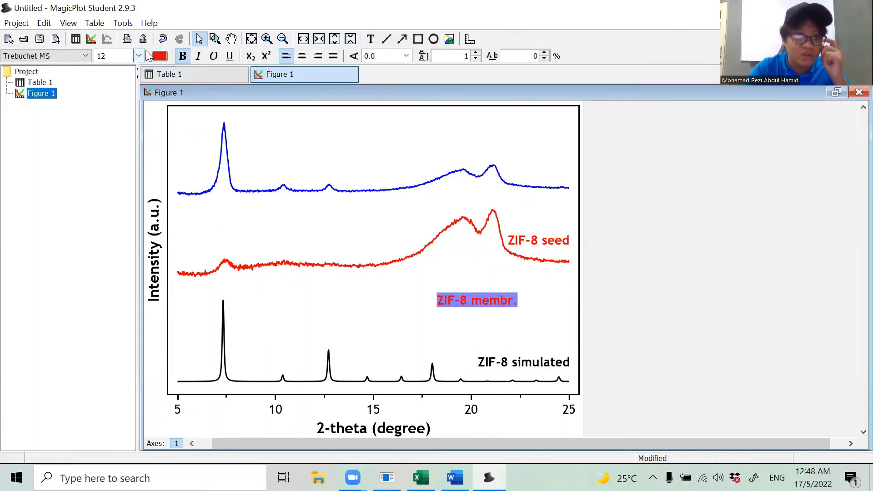
click(160, 57)
click(191, 75)
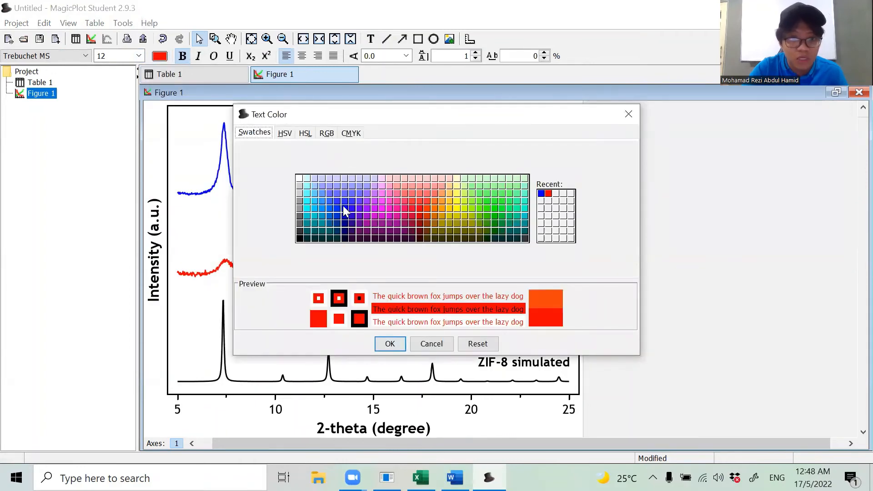
click(541, 193)
click(394, 342)
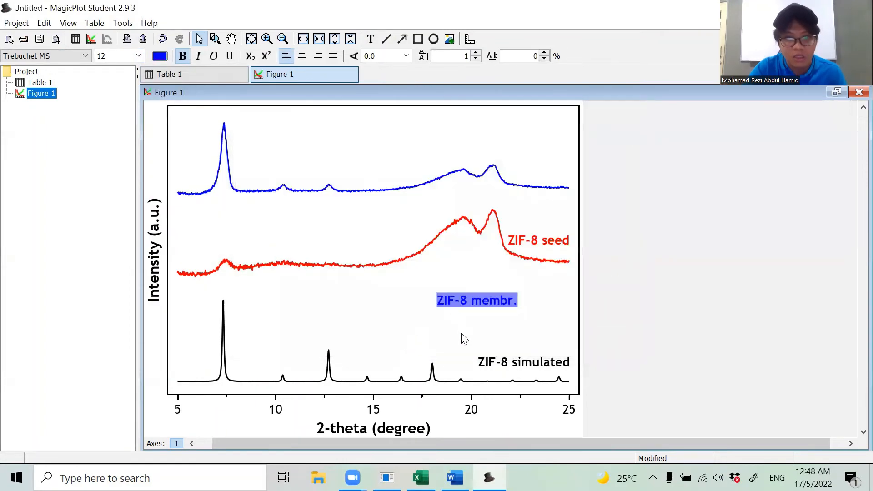
drag(465, 303, 518, 155)
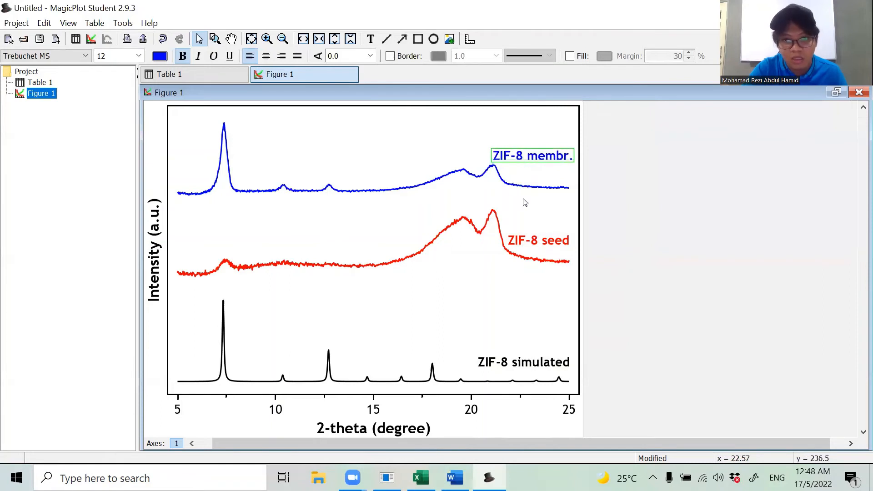
click(593, 231)
Nudge the "ZIF-8 seed" and "ZIF-8 simulated" labels slightly upward from their curves
drag(541, 243, 538, 238)
drag(538, 364, 539, 360)
click(645, 308)
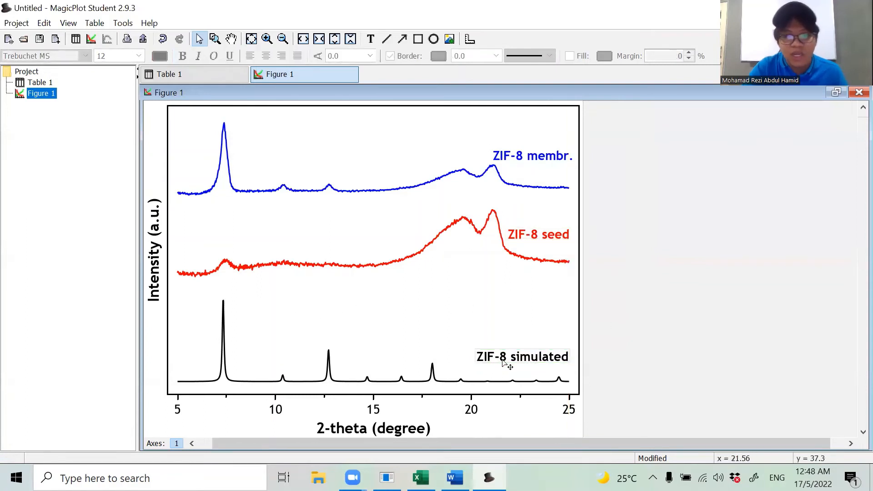
Duplicate the "ZIF-8 simulated" label, change the copy's text to "(110)" and place it above the black curve's tallest peak
click(482, 358)
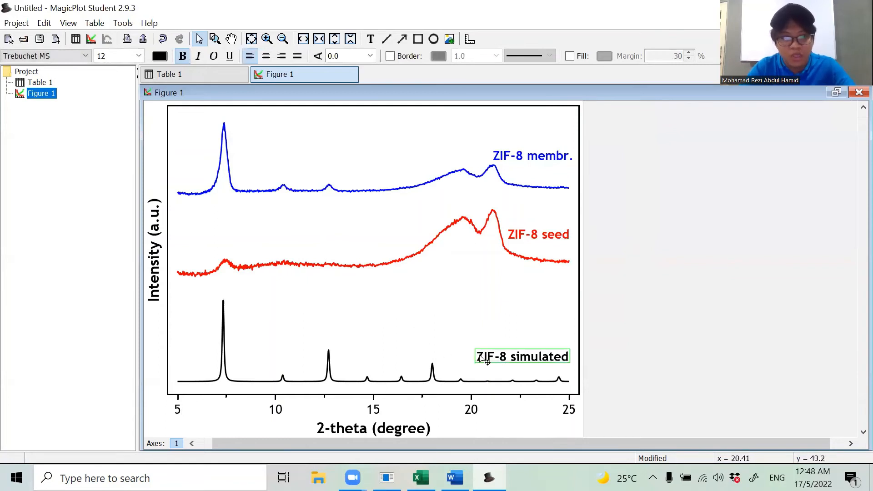
drag(487, 355, 341, 326)
double_click(345, 323)
key(ctrl+a)
text((110))
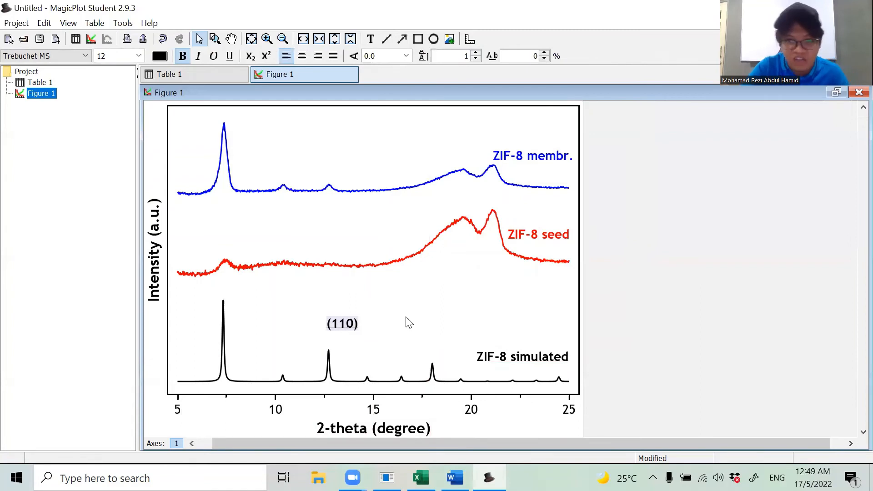
key(Escape)
Duplicate the "(110)" label, change the copy to "(200)" and place it above the black curve's small peak just past 10 degrees
drag(345, 328, 294, 323)
double_click(295, 323)
key(BackSpace)
text(20)
key(Delete)
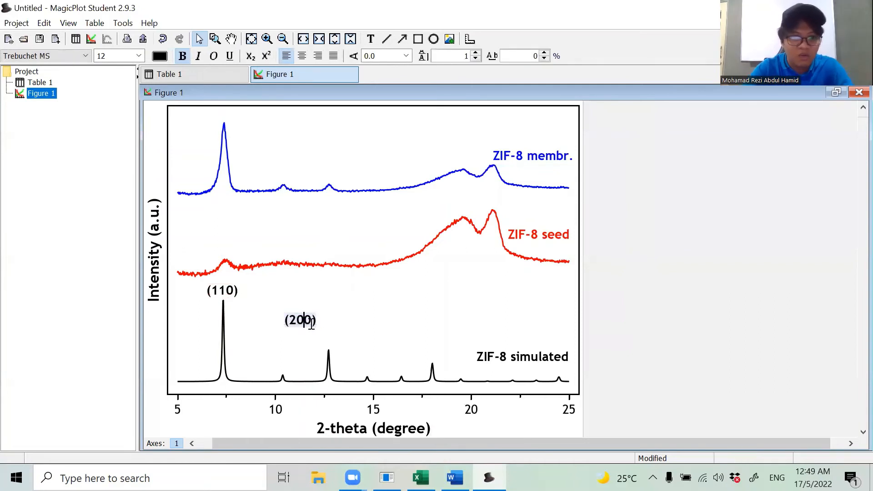
key(Escape)
drag(313, 327, 294, 368)
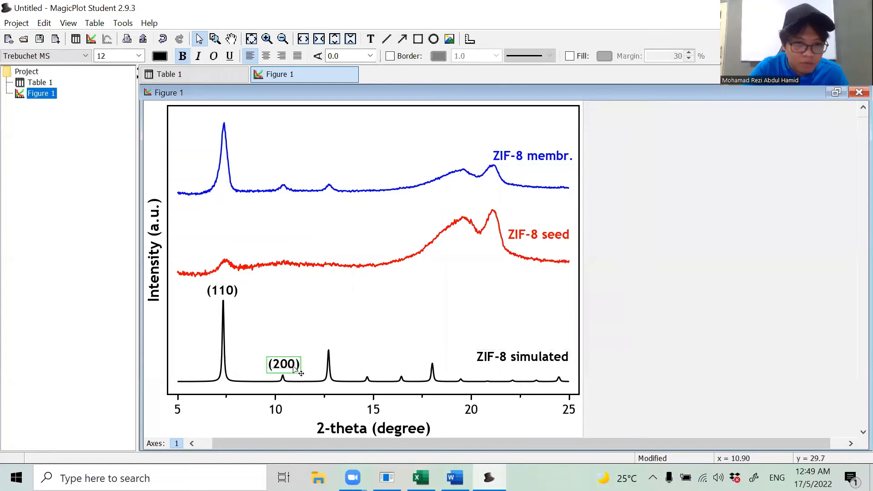
Fine-tune the height of the "(200)" label over its peak and place a copy of it above the black curve's second-tallest peak
key(Down)
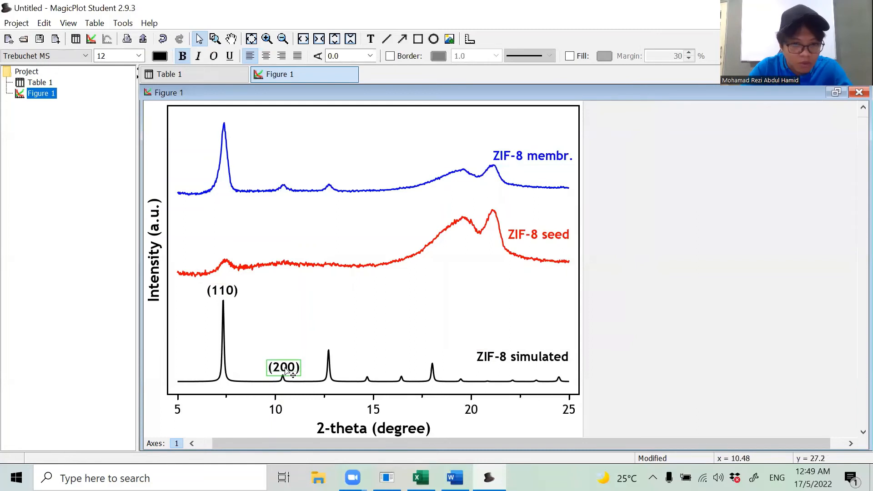
drag(285, 366, 285, 367)
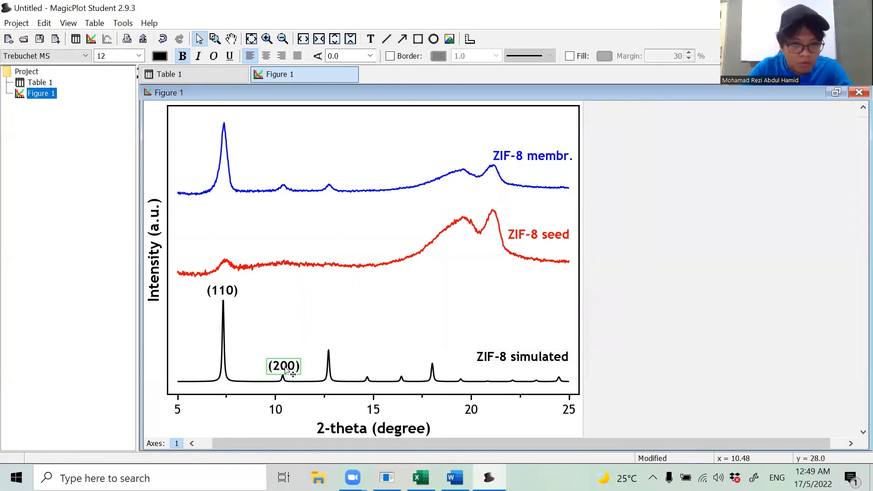
key(ctrl+c)
key(ctrl+v)
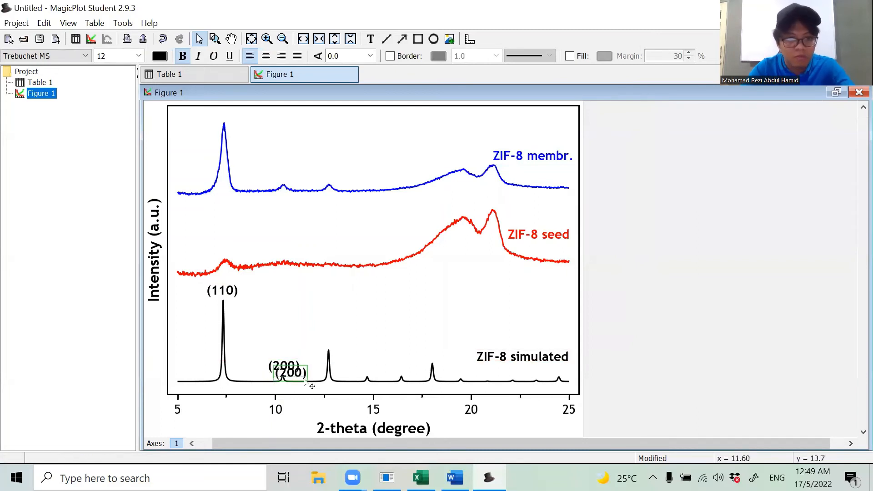
drag(301, 381, 346, 335)
Change the copied label's text to "(211)" and center it just above the black curve's peak between 10 and 15 degrees
double_click(341, 329)
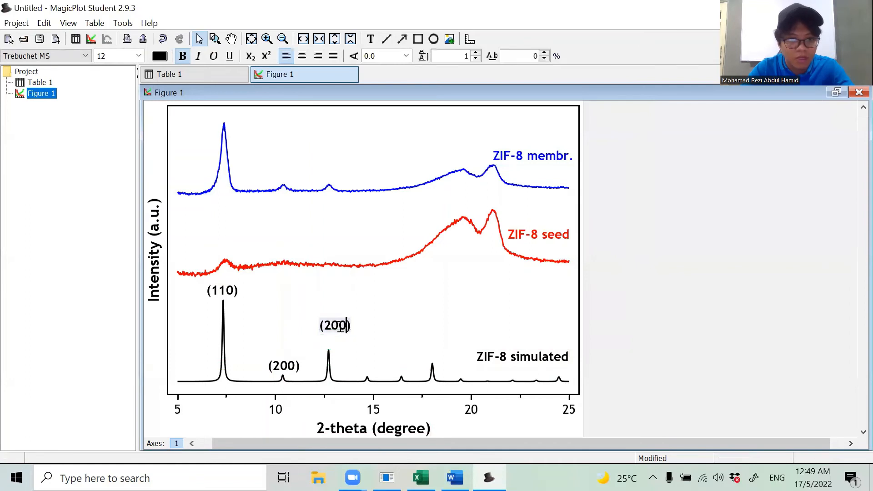
key(BackSpace)
key(BackSpace)
text(11)
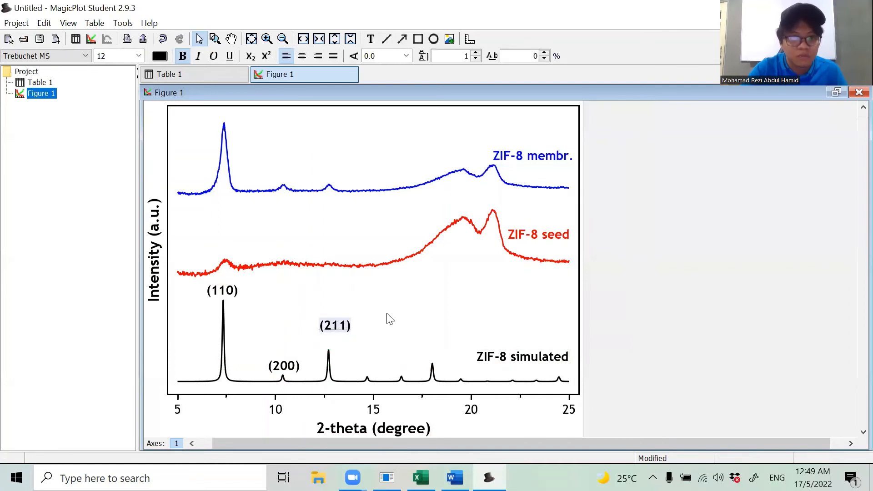
key(Escape)
mouse_move(343, 328)
mouse_down()
mouse_move(337, 348)
mouse_move(333, 340)
mouse_up()
click(399, 330)
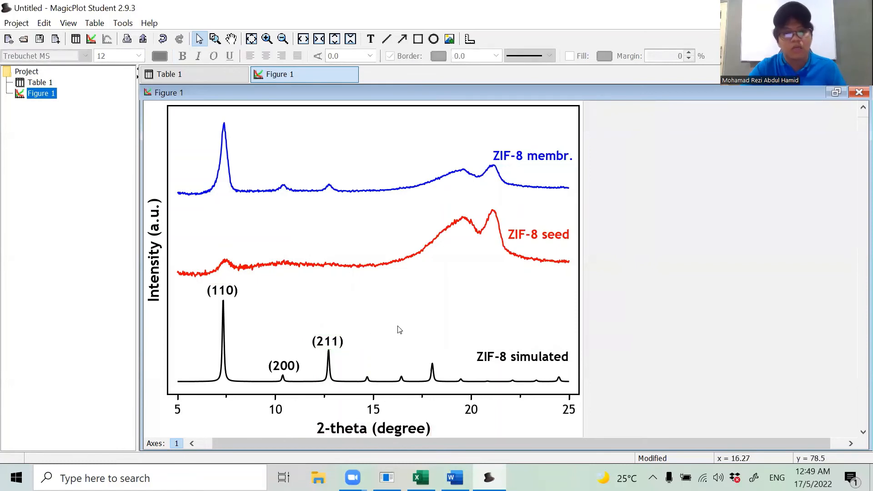
Duplicate the "ZIF-8 simulated" label, move the copy above it and change its text to "Note. (hkl) Miller indices"
click(510, 362)
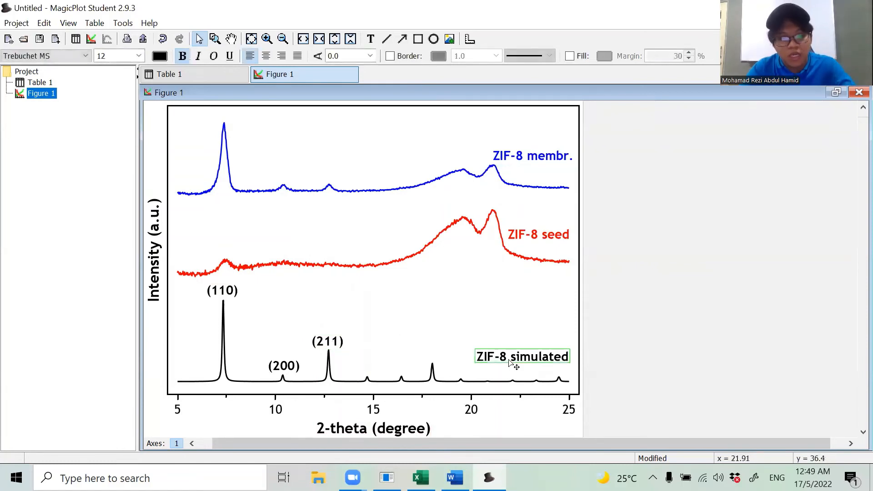
key(ctrl+c)
key(ctrl+v)
drag(499, 367, 462, 302)
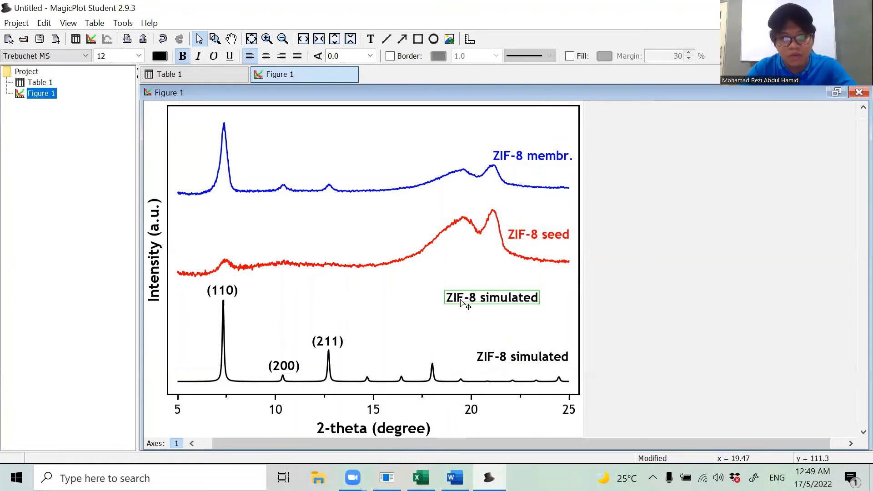
double_click(461, 301)
key(ctrl+a)
text(Note.)
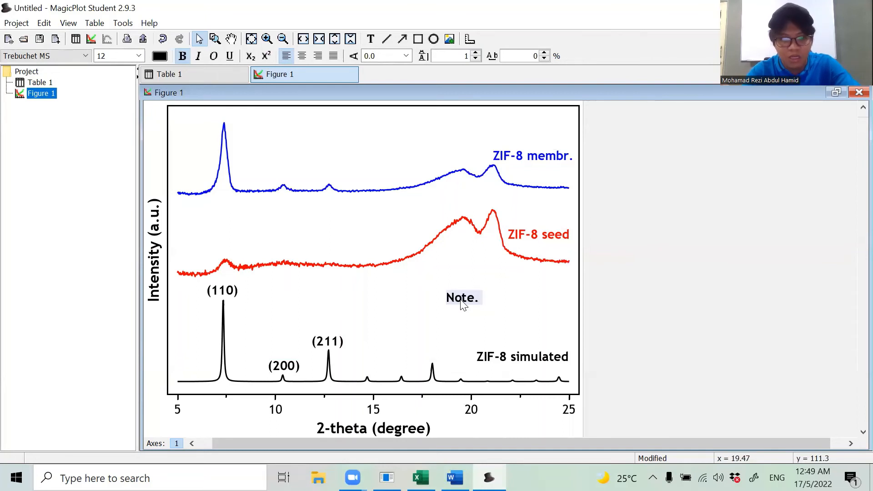
text(hkl)
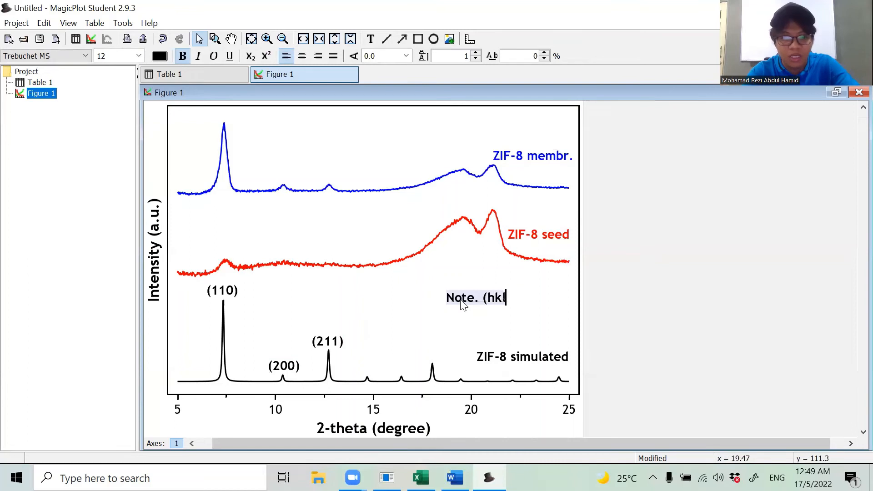
text() Mil)
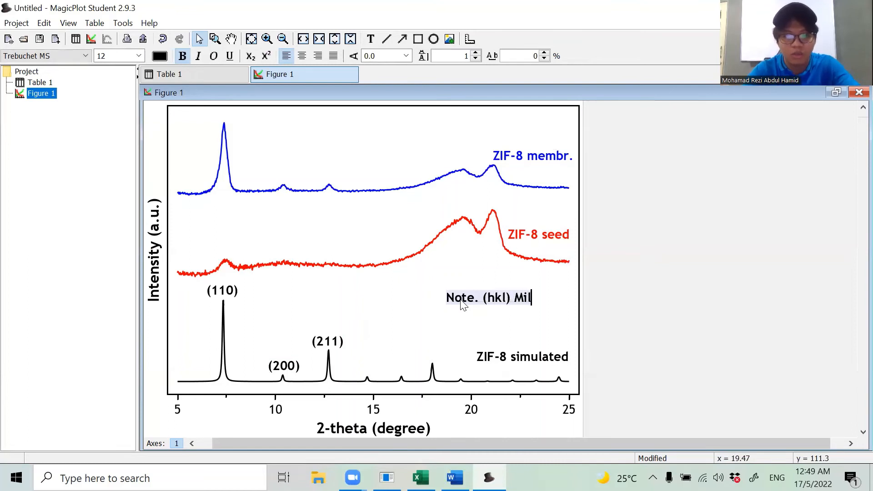
text(ler indices)
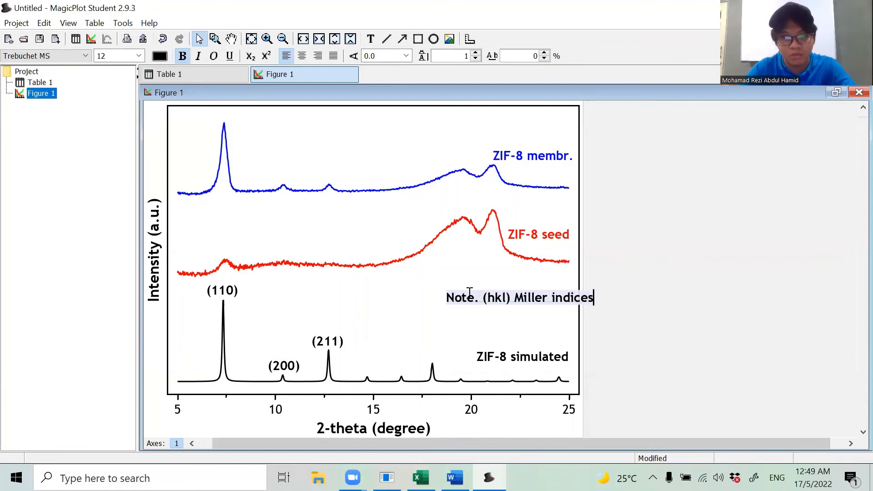
Remove bold from "(hkl) Miller indices" in the note and place the note inside the plot frame above the "ZIF-8 simulated" label
drag(483, 296, 614, 298)
key(ctrl+b)
key(Escape)
drag(495, 311, 483, 311)
click(675, 304)
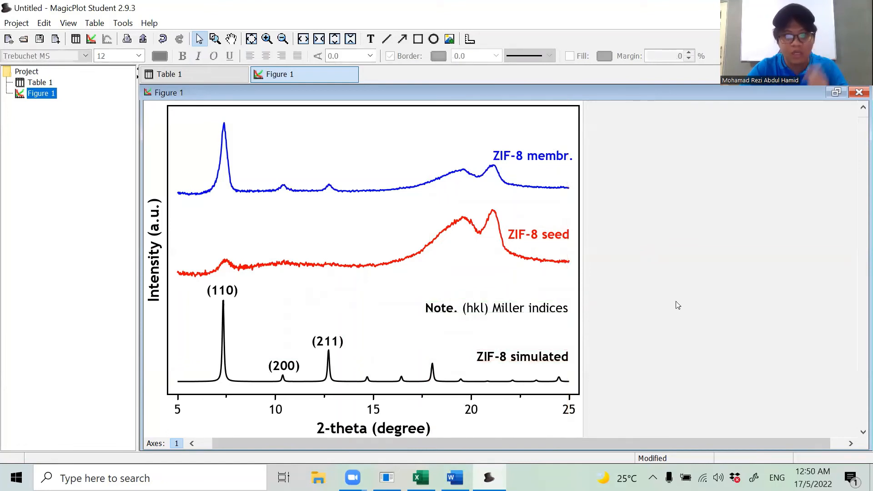
Try a vertical line from the "(110)" label up to the plot's upper edge, aligned with the peak, and delete it
click(383, 42)
drag(225, 278, 225, 106)
drag(230, 236, 227, 234)
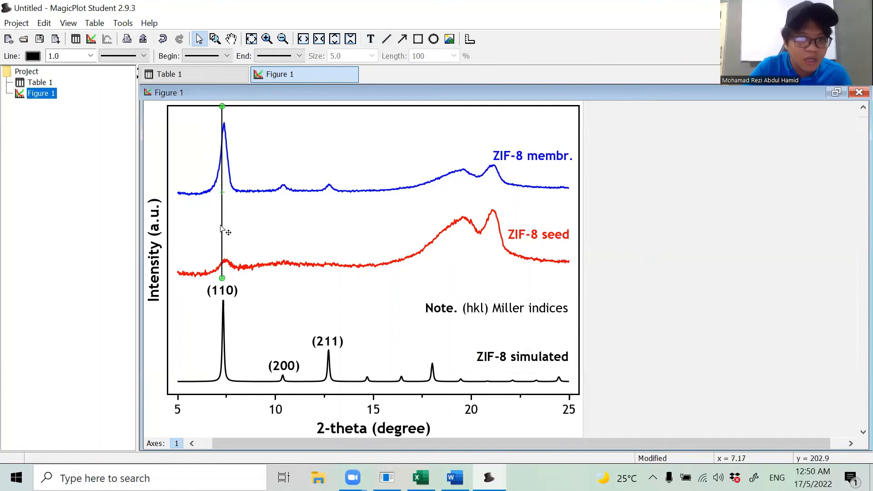
drag(223, 225, 223, 226)
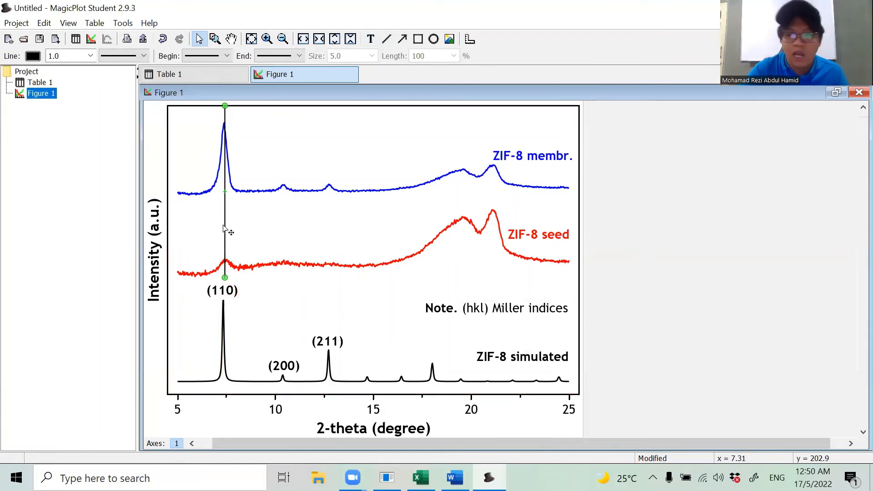
key(Delete)
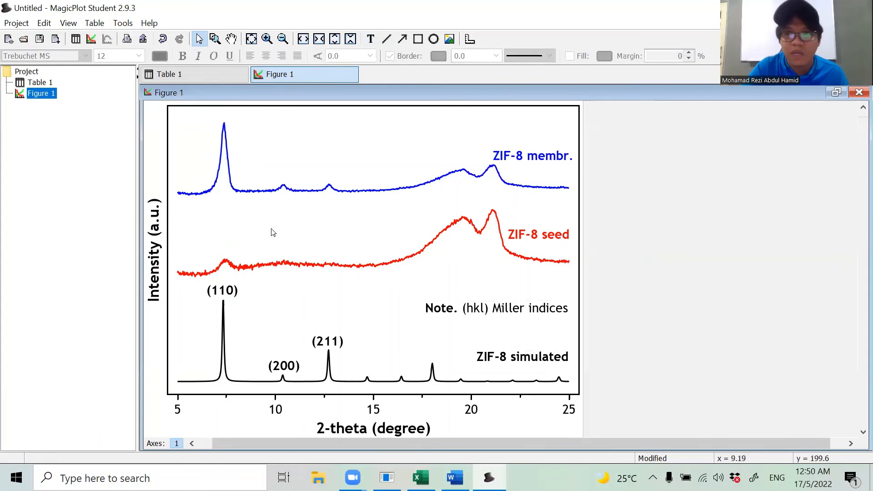
Duplicate the "ZIF-8 seed" label, move the copy between the red and blue curves and change its text to "*"
click(541, 237)
key(ctrl+v)
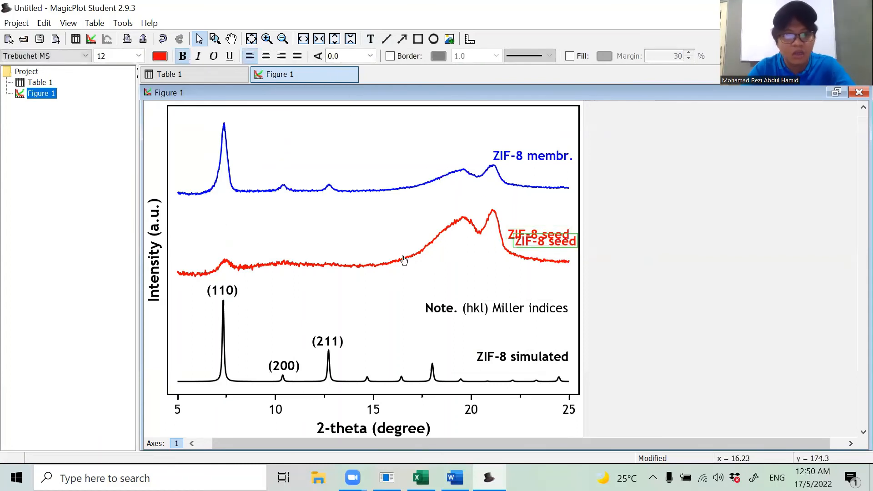
drag(537, 246, 321, 226)
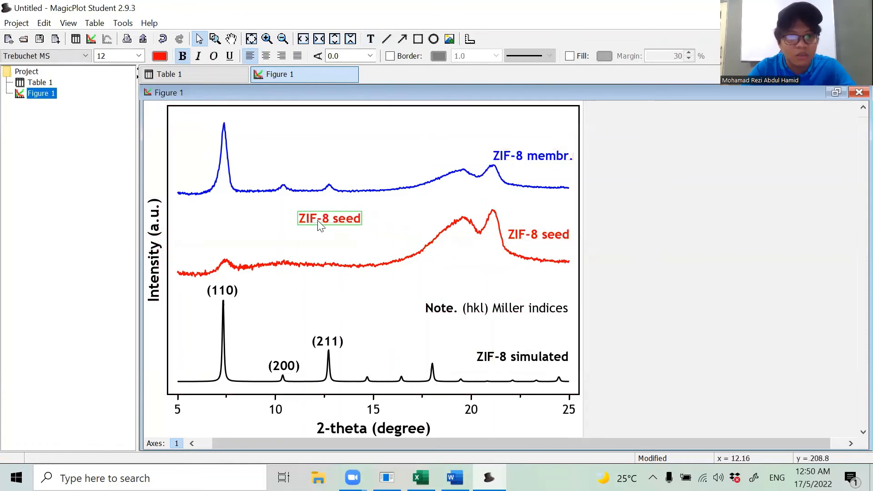
double_click(320, 218)
key(ctrl+a)
key(BackSpace)
text(*)
Recolor the "*" label with the recent blue swatch and place it above the blue curve's tallest peak
key(shift+Left)
click(159, 56)
click(202, 73)
click(539, 194)
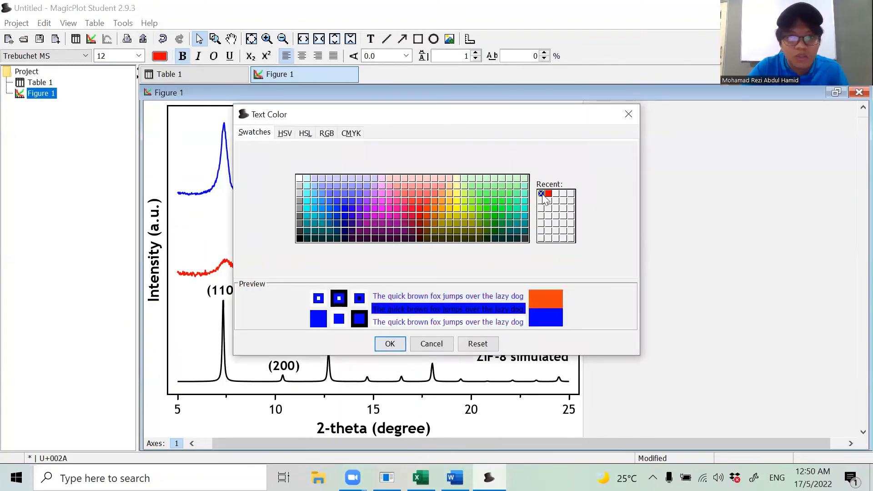
click(391, 342)
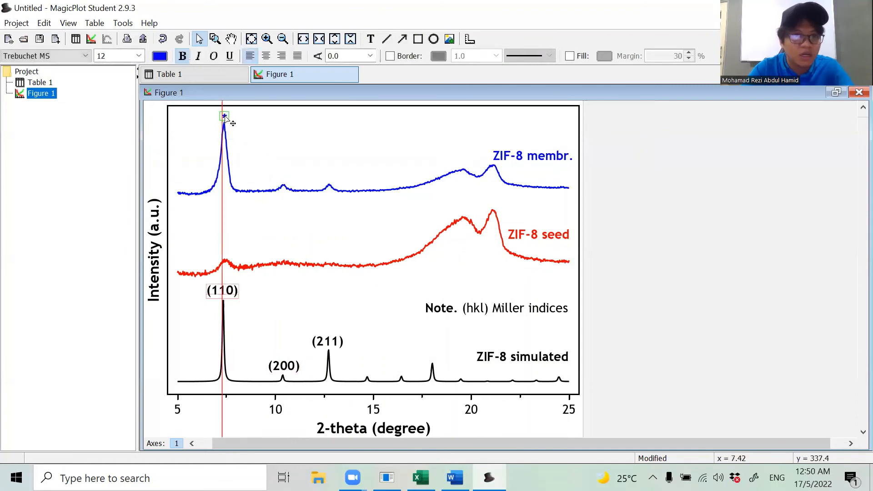
Duplicate the "*" label, change the copy's text to "**" and place it above the blue curve's small peak just past 10 degrees
drag(225, 116, 274, 155)
key(ctrl+c)
key(ctrl+v)
double_click(272, 155)
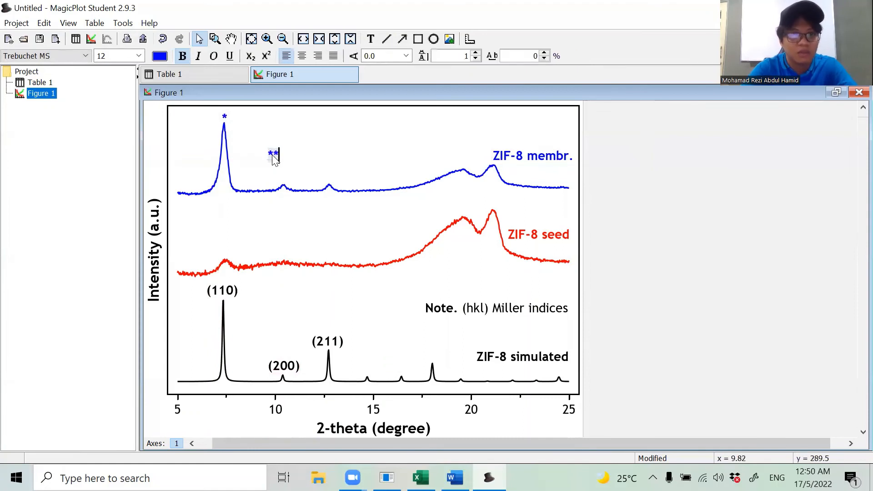
key(Escape)
drag(275, 157, 343, 183)
Duplicate the "**" label, change the copy's text to "***" and place it above the blue curve's next small peak, before 15 degrees
key(ctrl+c)
key(ctrl+v)
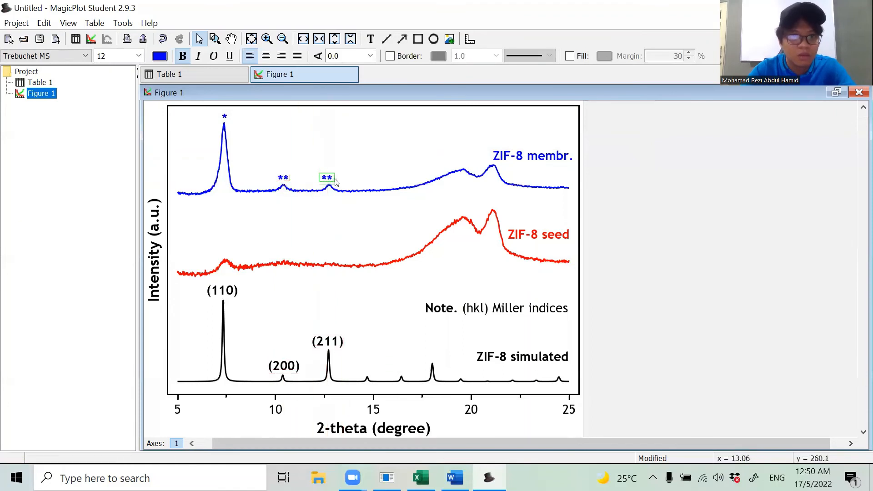
double_click(331, 180)
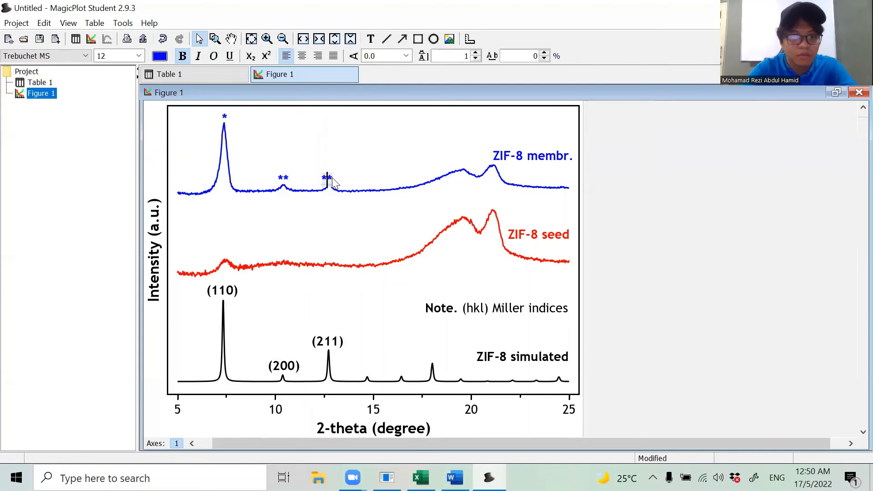
click(358, 170)
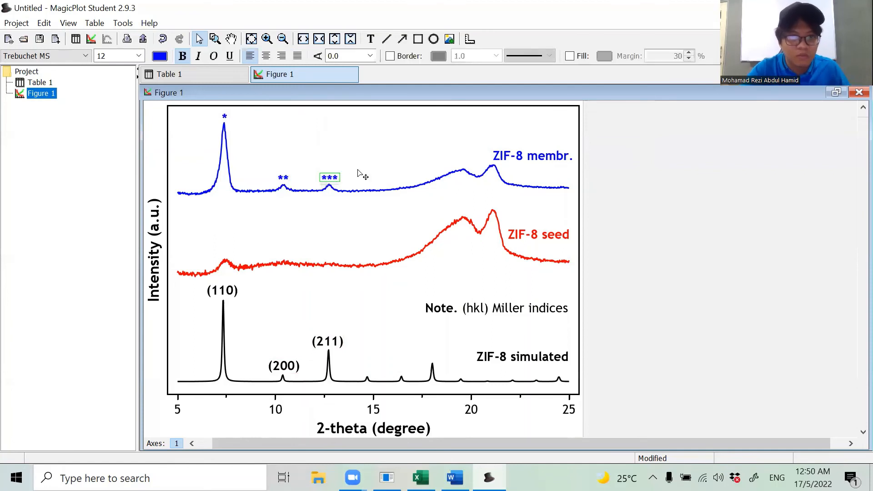
click(341, 245)
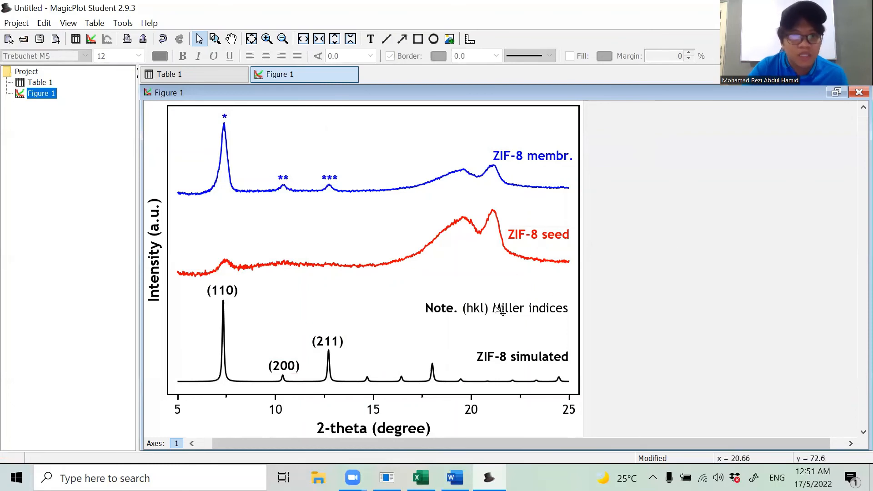
Review the figure's canvas size and raster resolution in its properties
right_click(252, 422)
click(291, 478)
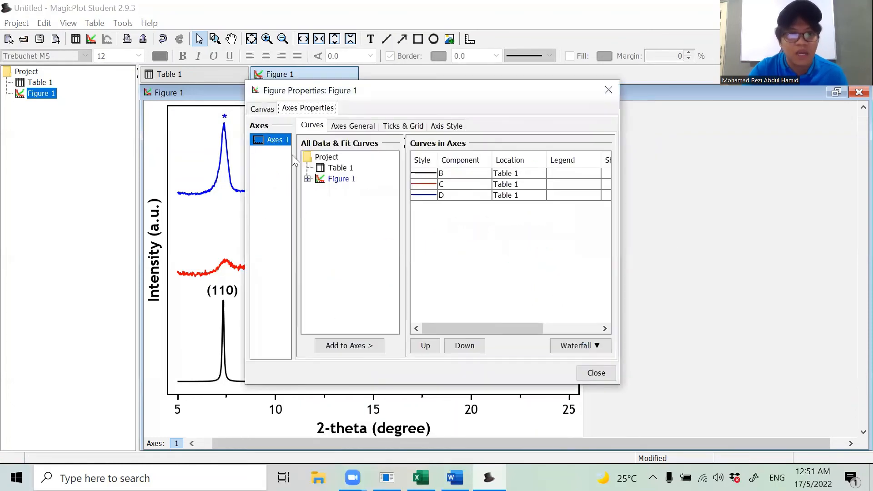
click(270, 109)
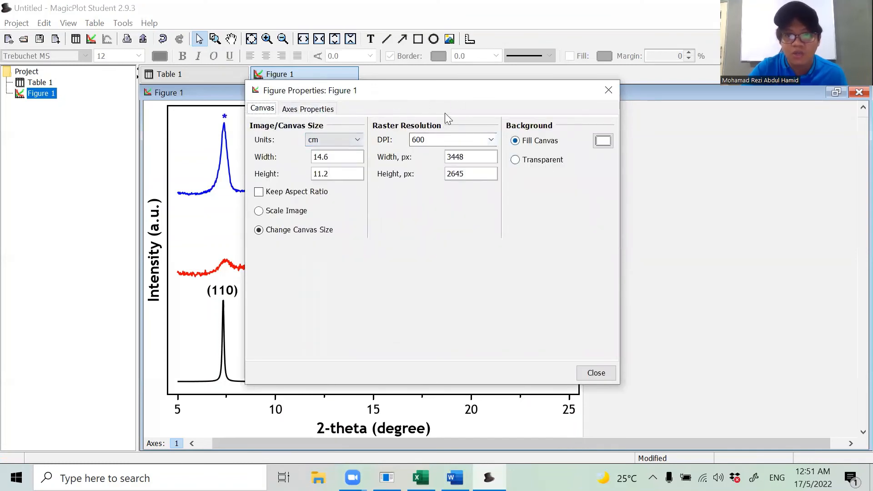
click(609, 377)
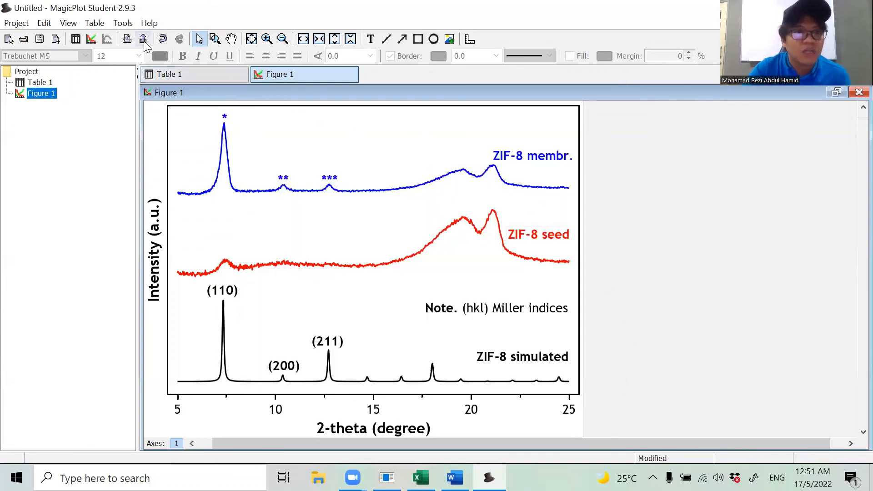
Export the figure to the Desktop as a PNG image named "Figure 1"
click(143, 40)
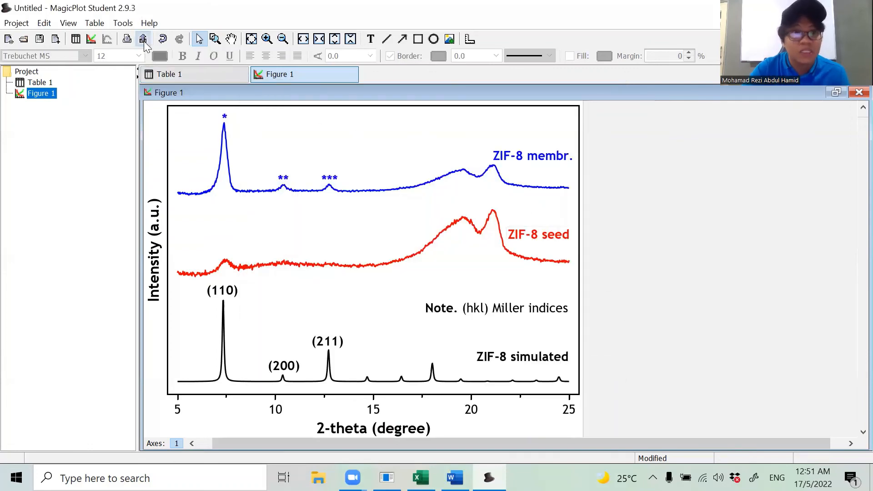
click(260, 203)
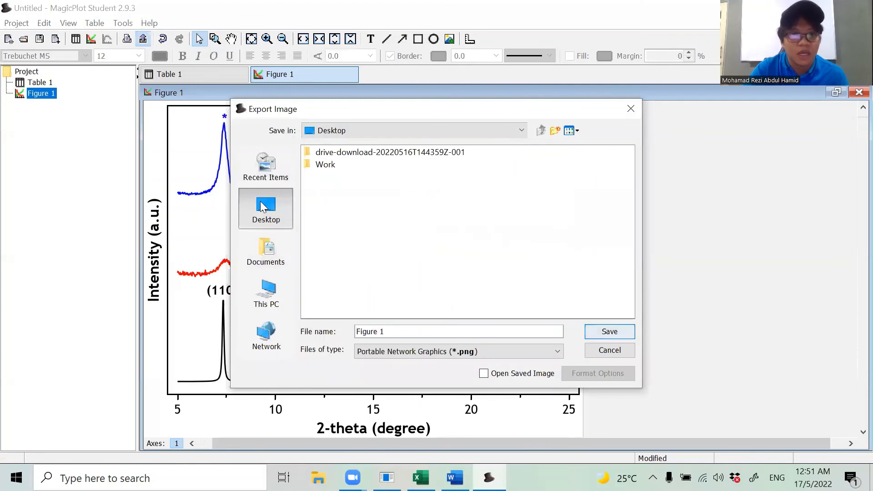
click(621, 334)
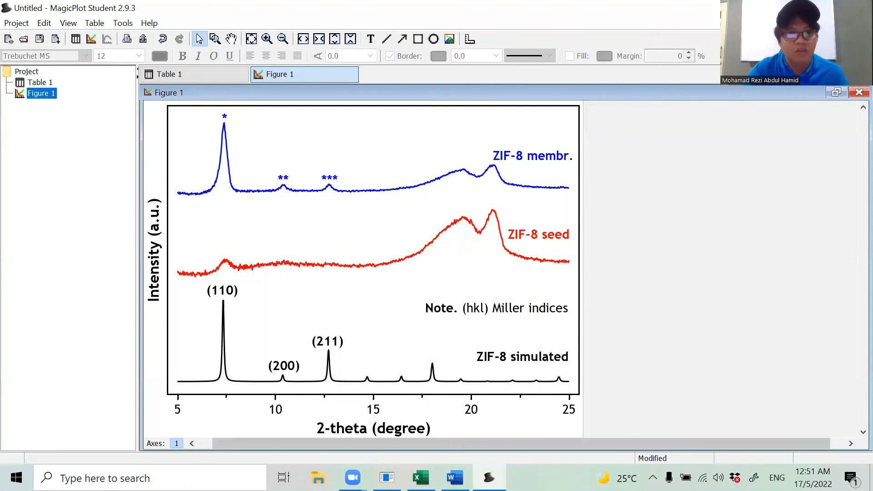
Switch to the blank Word document and insert the "Figure 1" picture from the Desktop
key(alt+Tab)
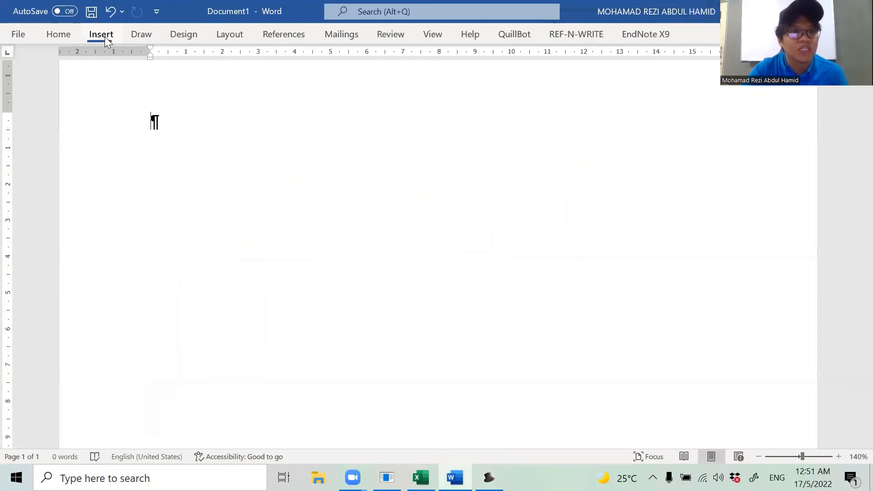
click(104, 36)
click(150, 91)
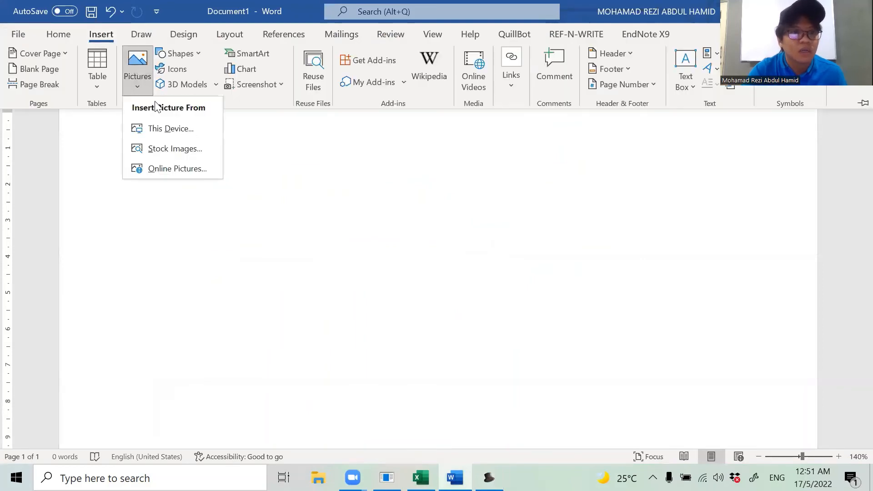
click(159, 123)
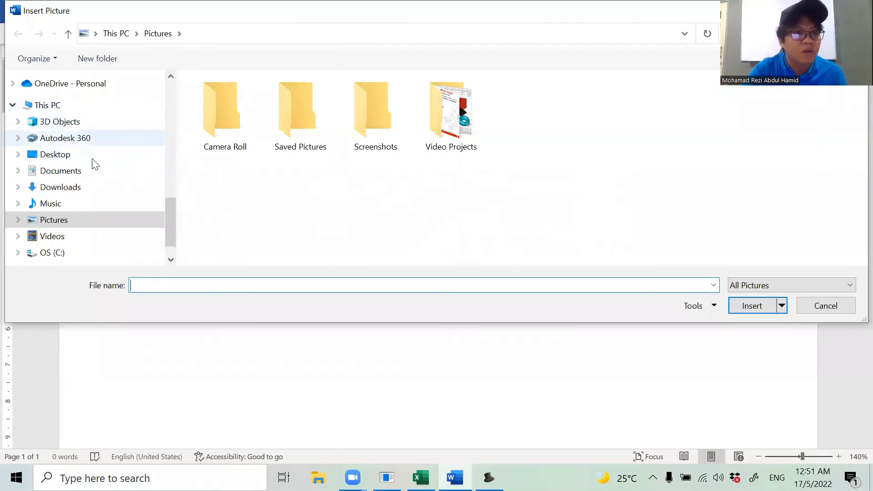
drag(173, 210, 170, 83)
click(111, 108)
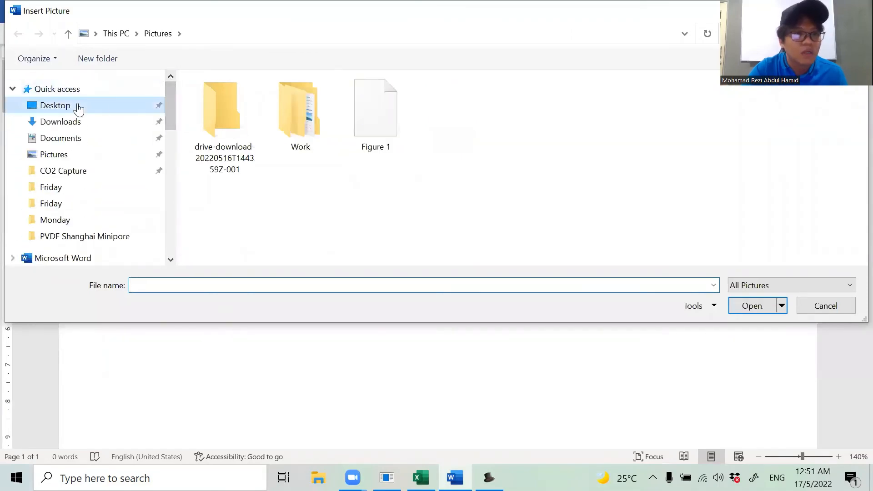
double_click(381, 124)
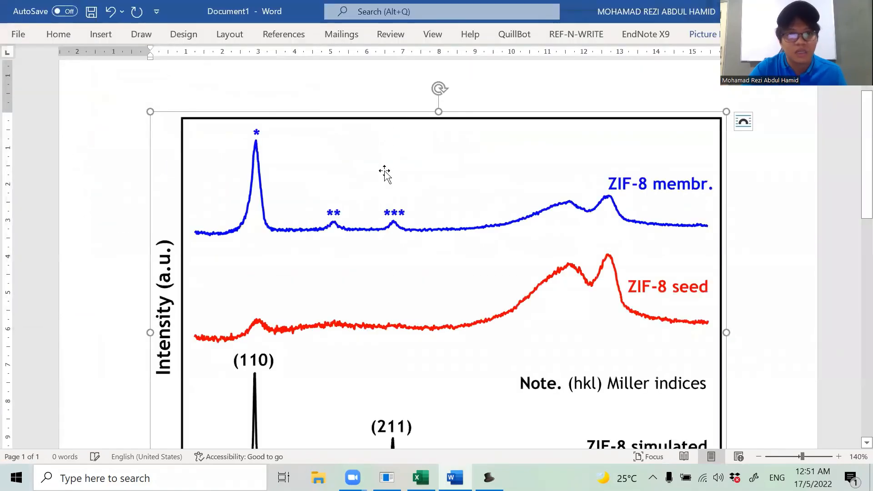
scroll(377, 189, down, 3)
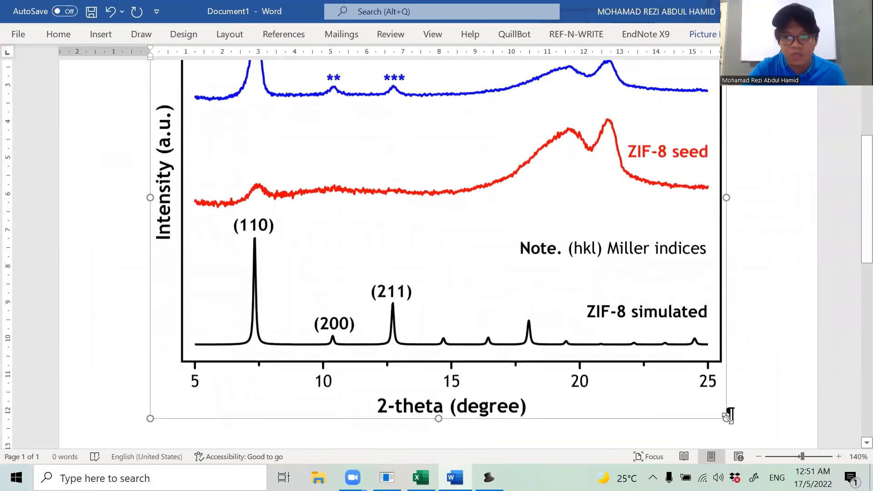